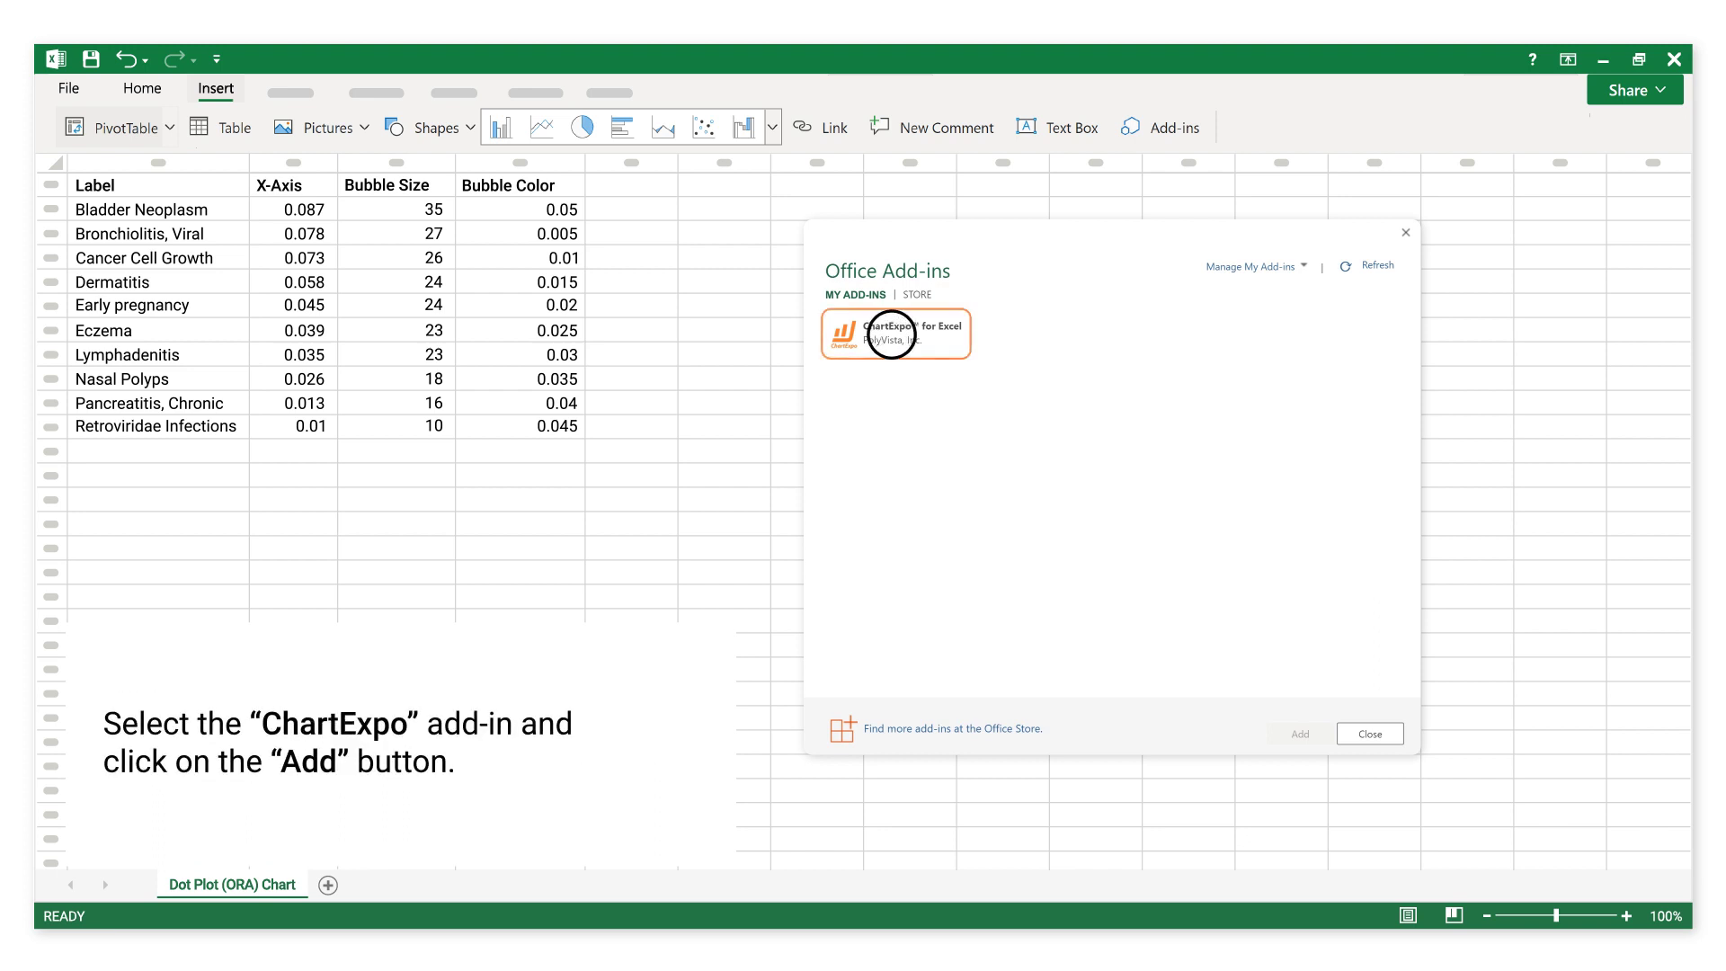
Step: Add ChartExpo, choose the Dot Plot (ORA) chart found by searching 'dot', and select A1:D11
left_click(891, 334)
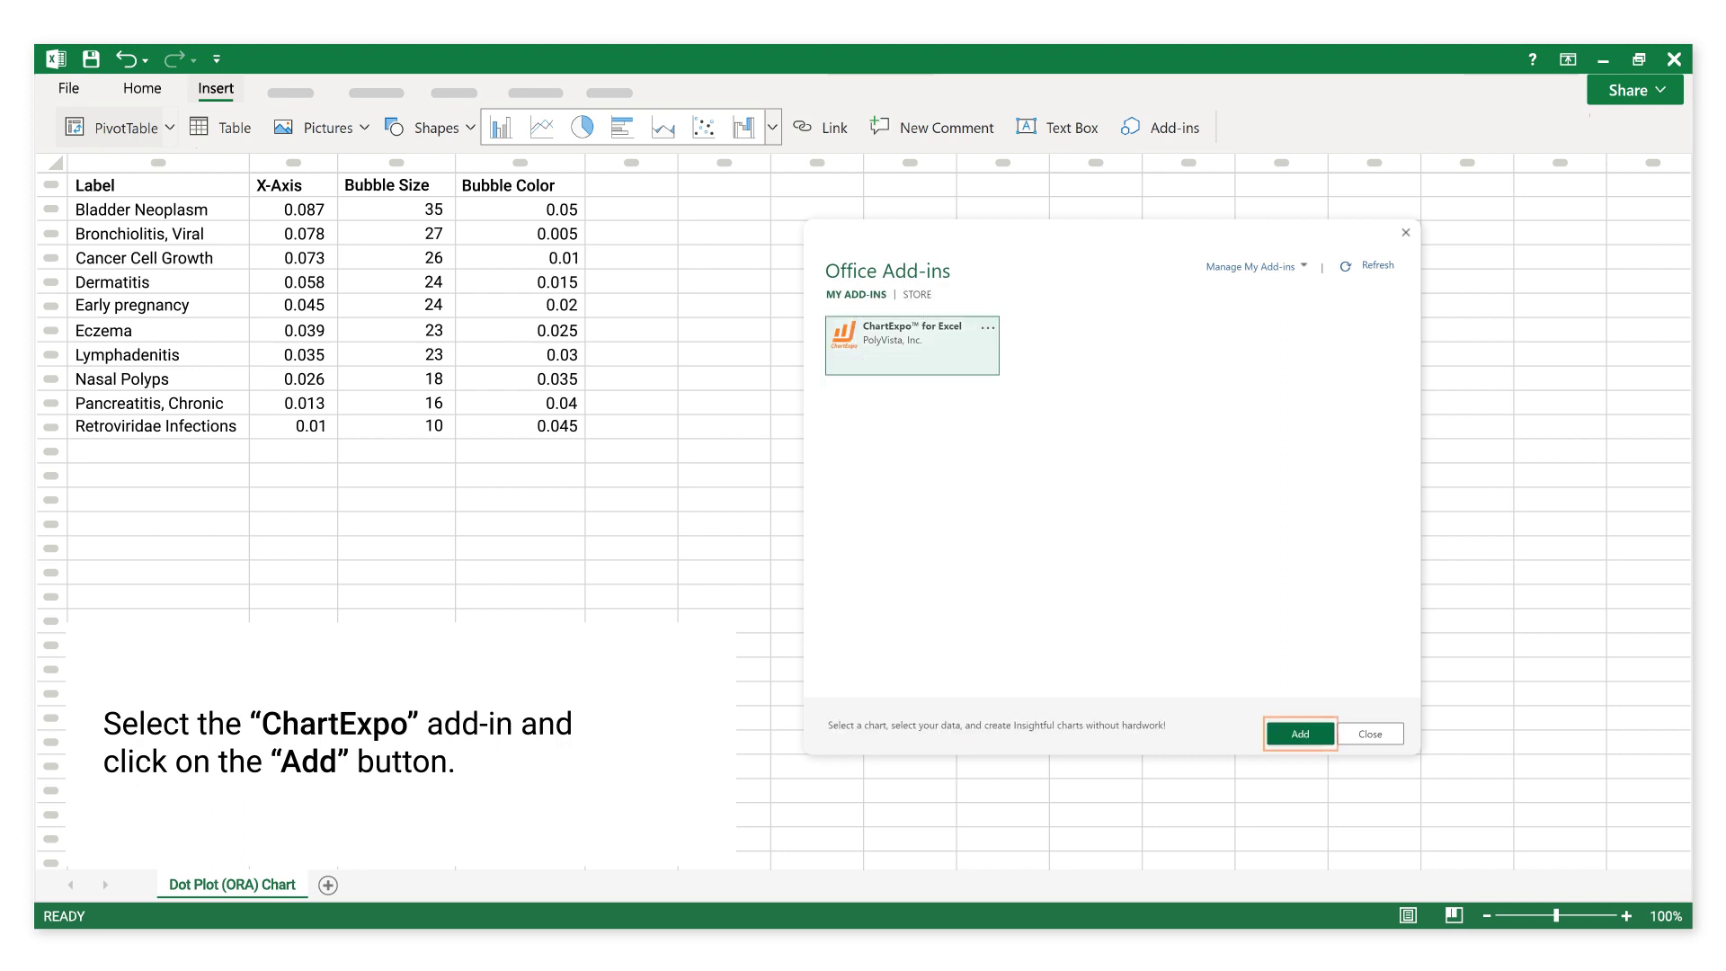
left_click(1300, 733)
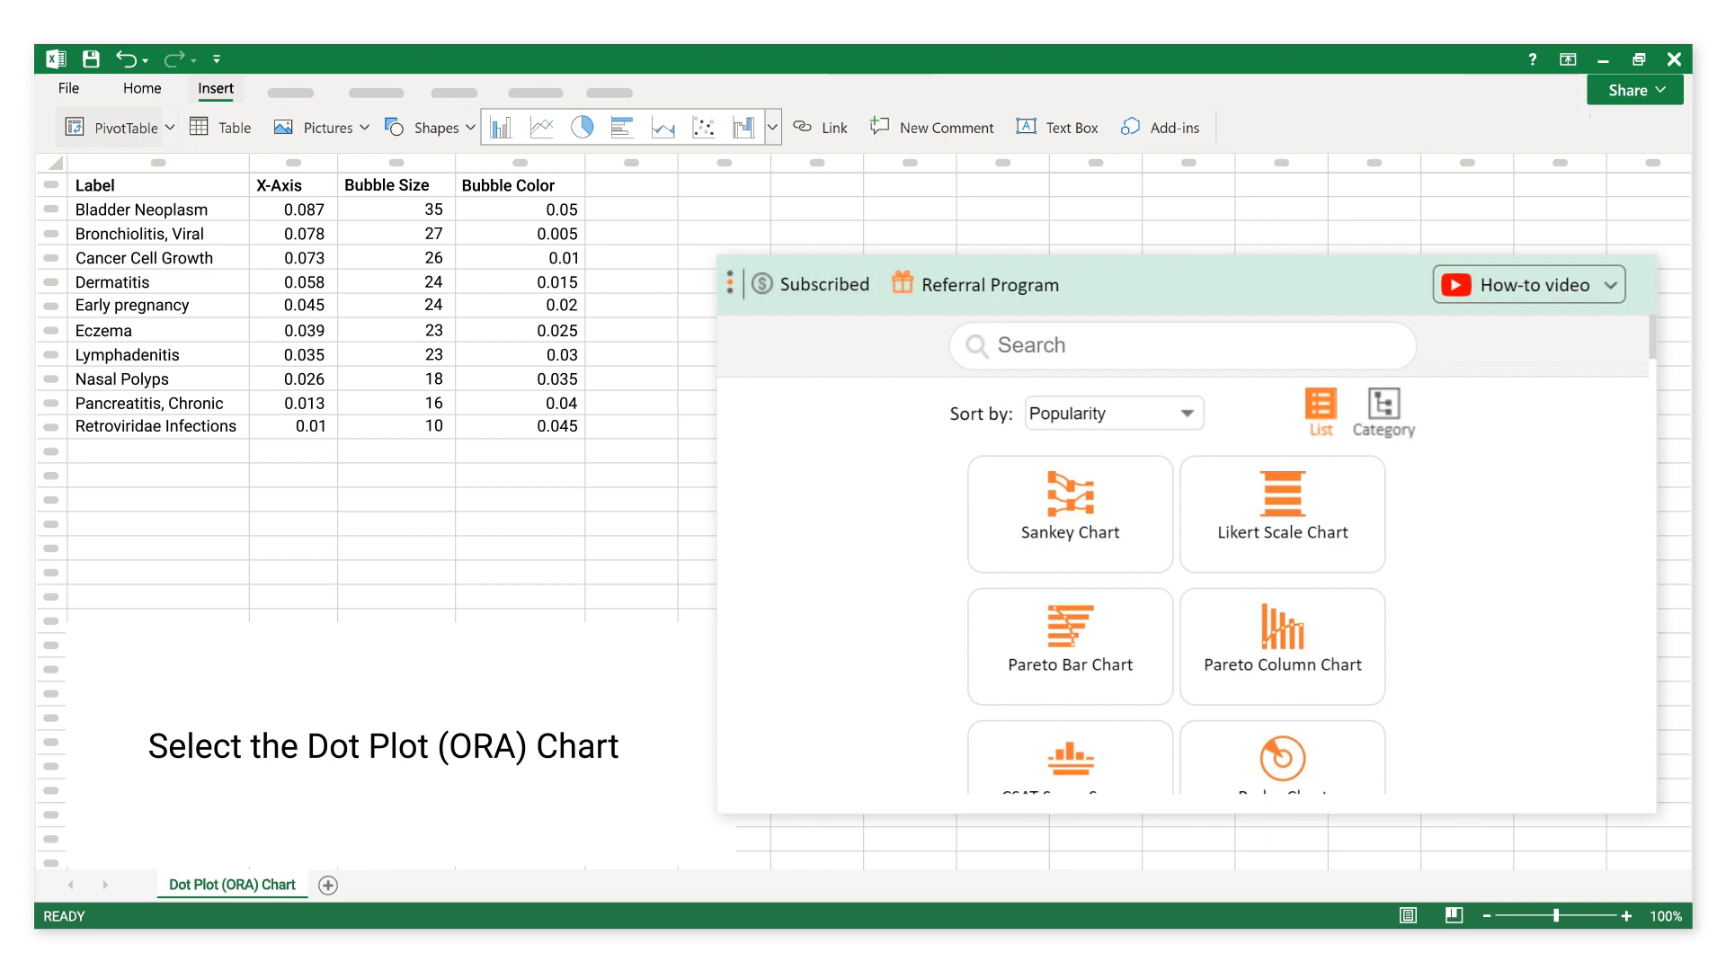
left_click(1008, 345)
type("dot")
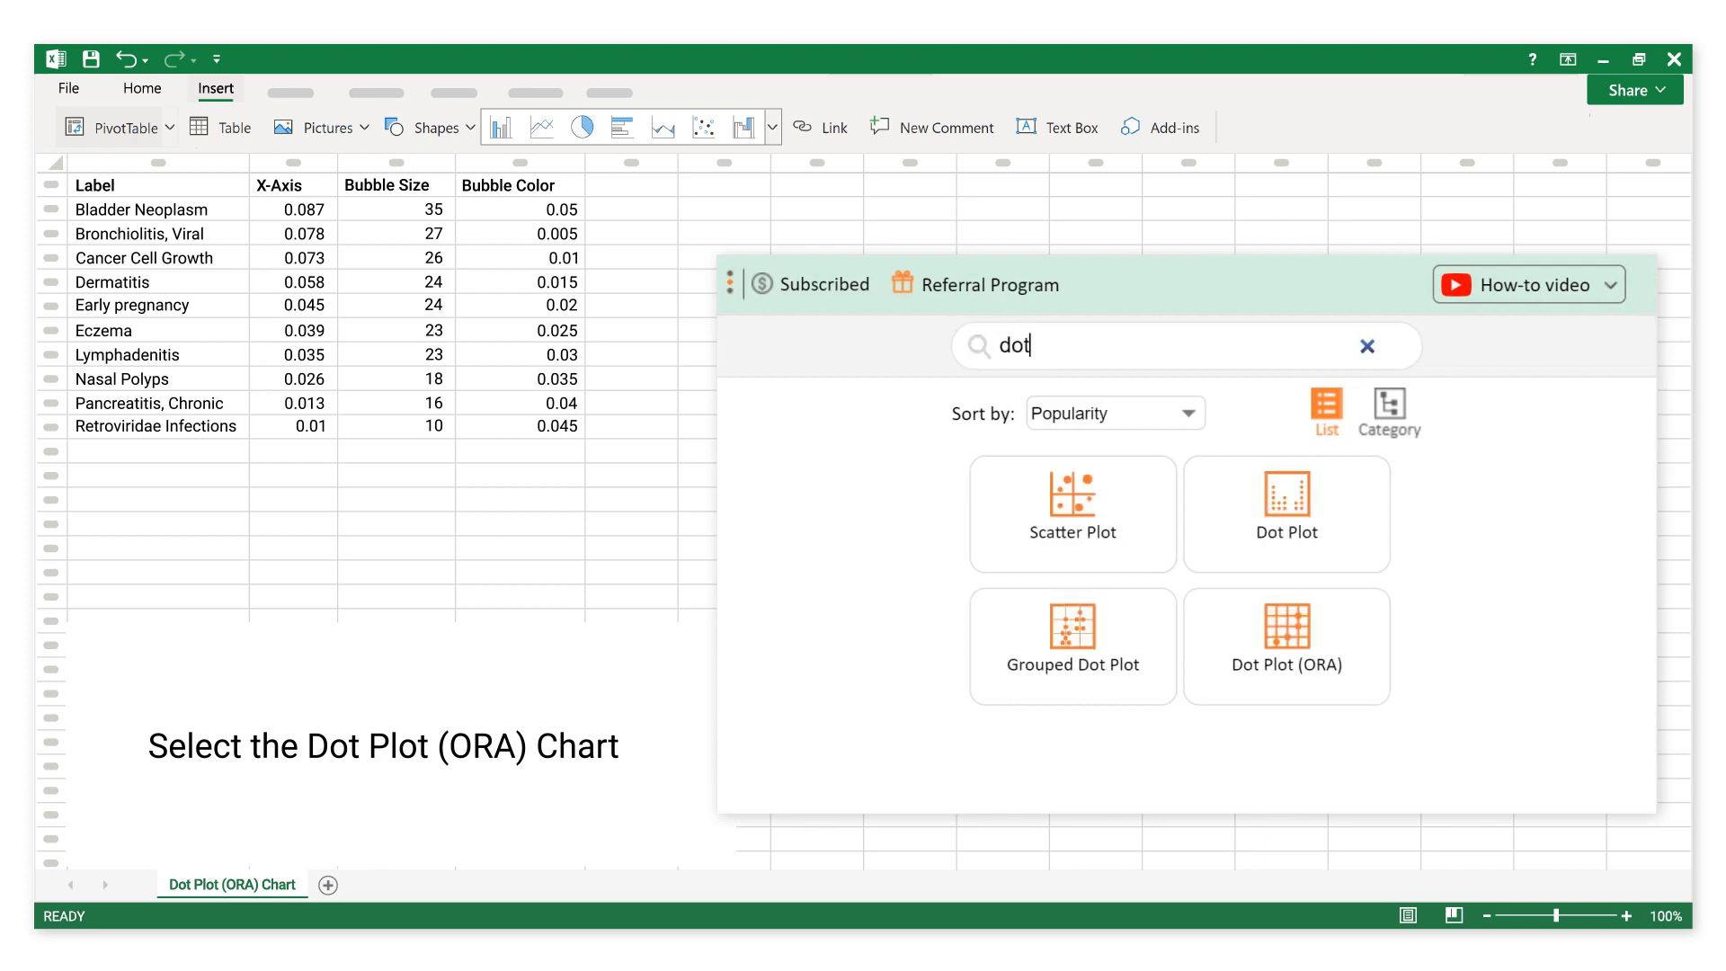
left_click(1289, 642)
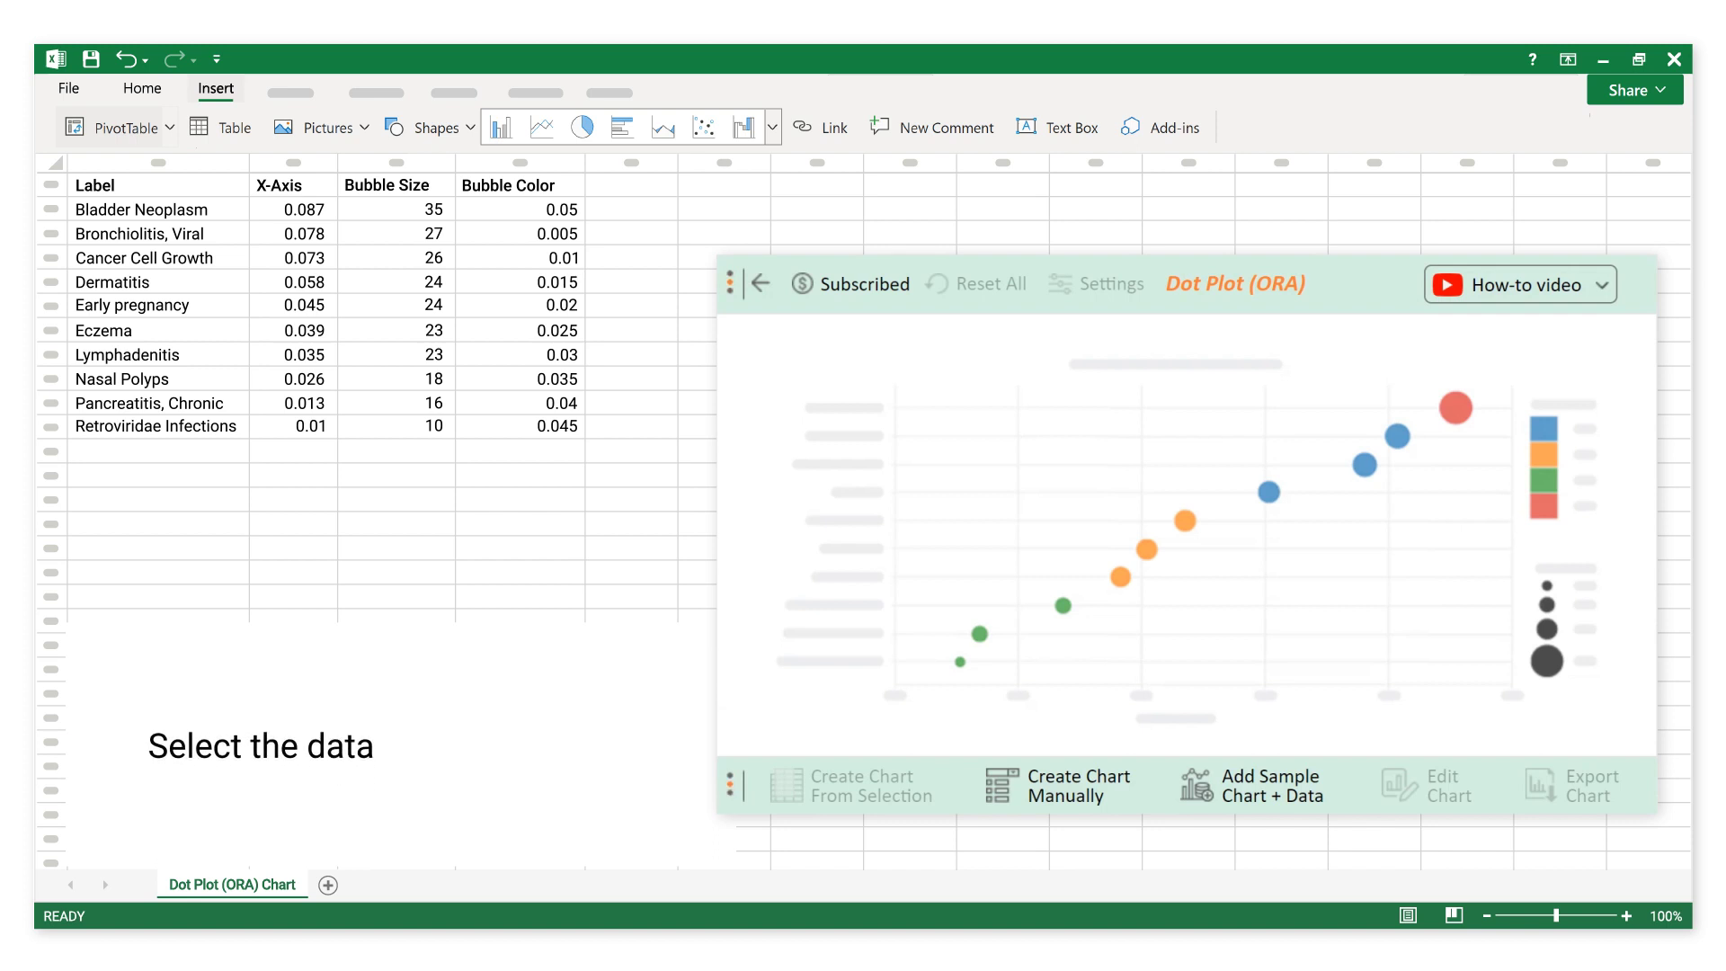
left_click_drag(99, 184, 557, 426)
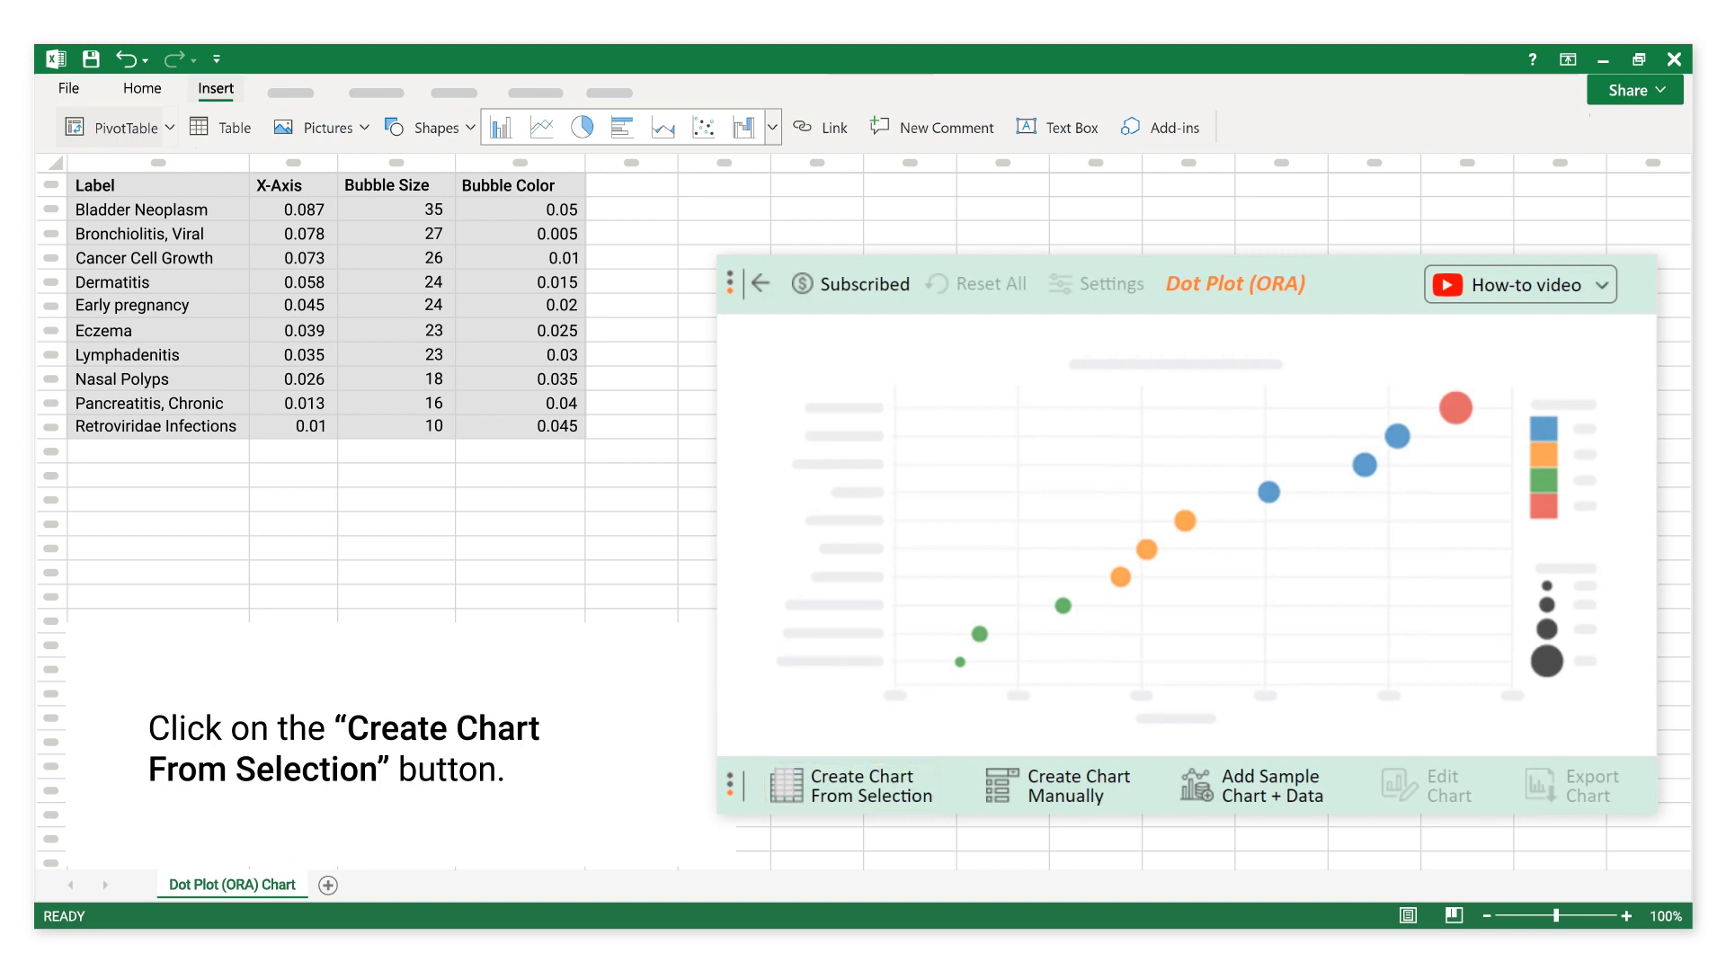
Step: Create the Dot Plot (ORA) from the selected ten-row data and enter chart editing mode
left_click(853, 786)
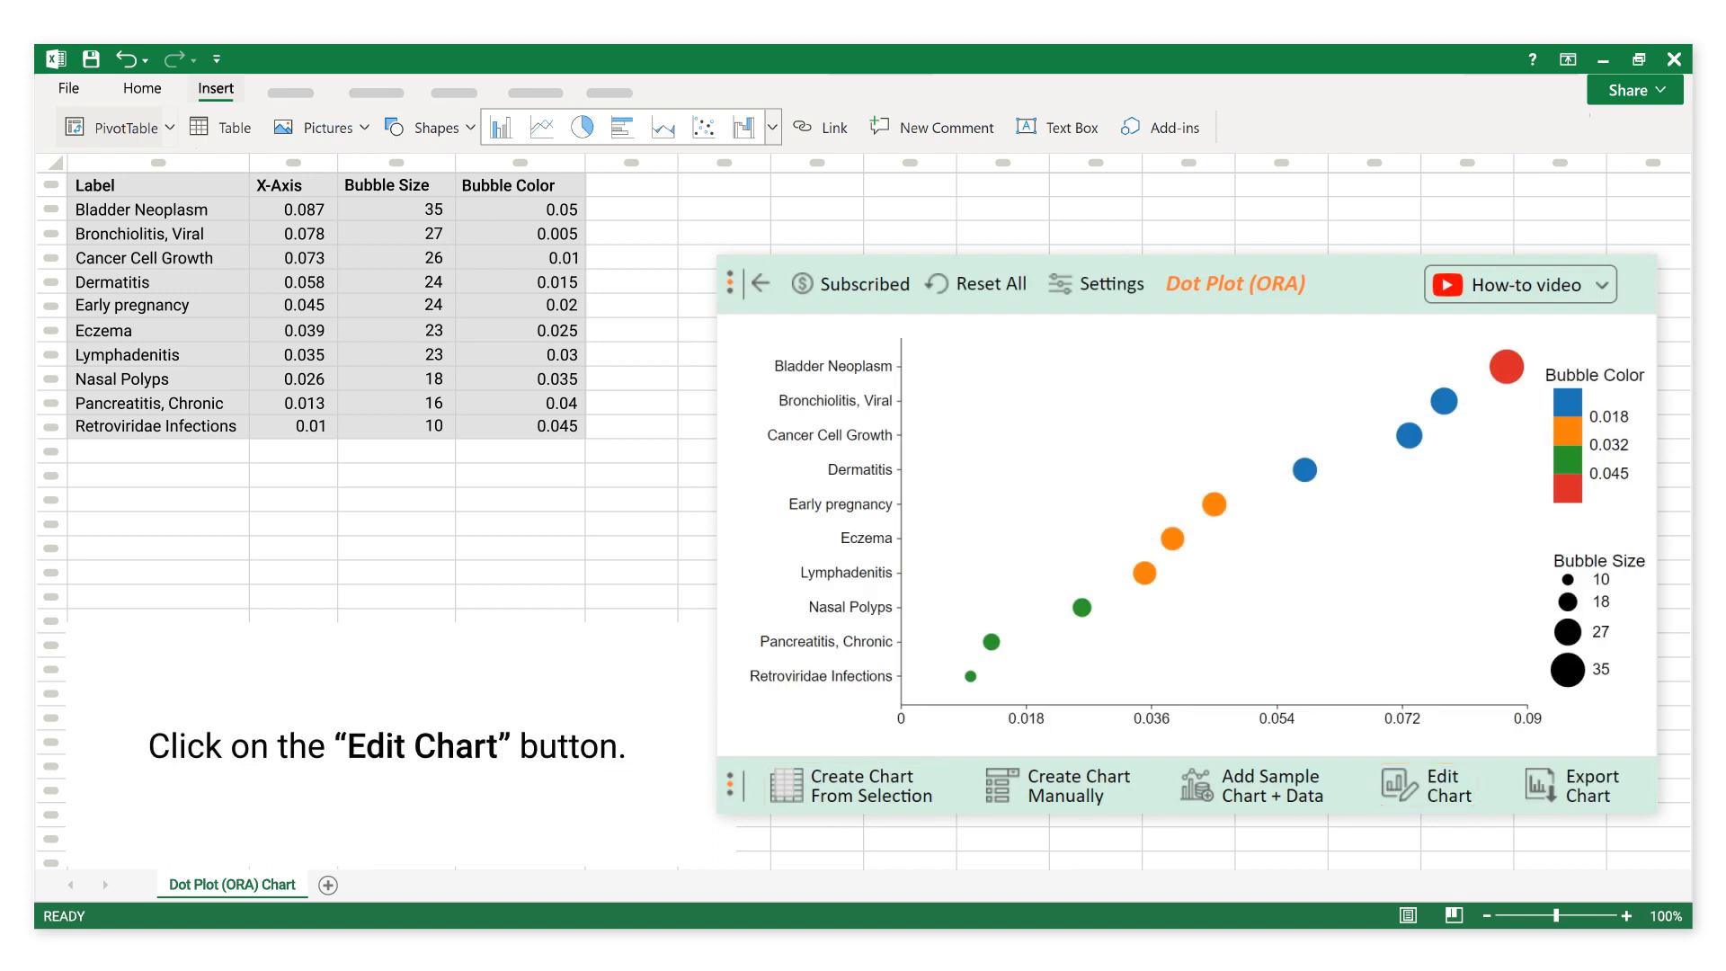
left_click(1427, 784)
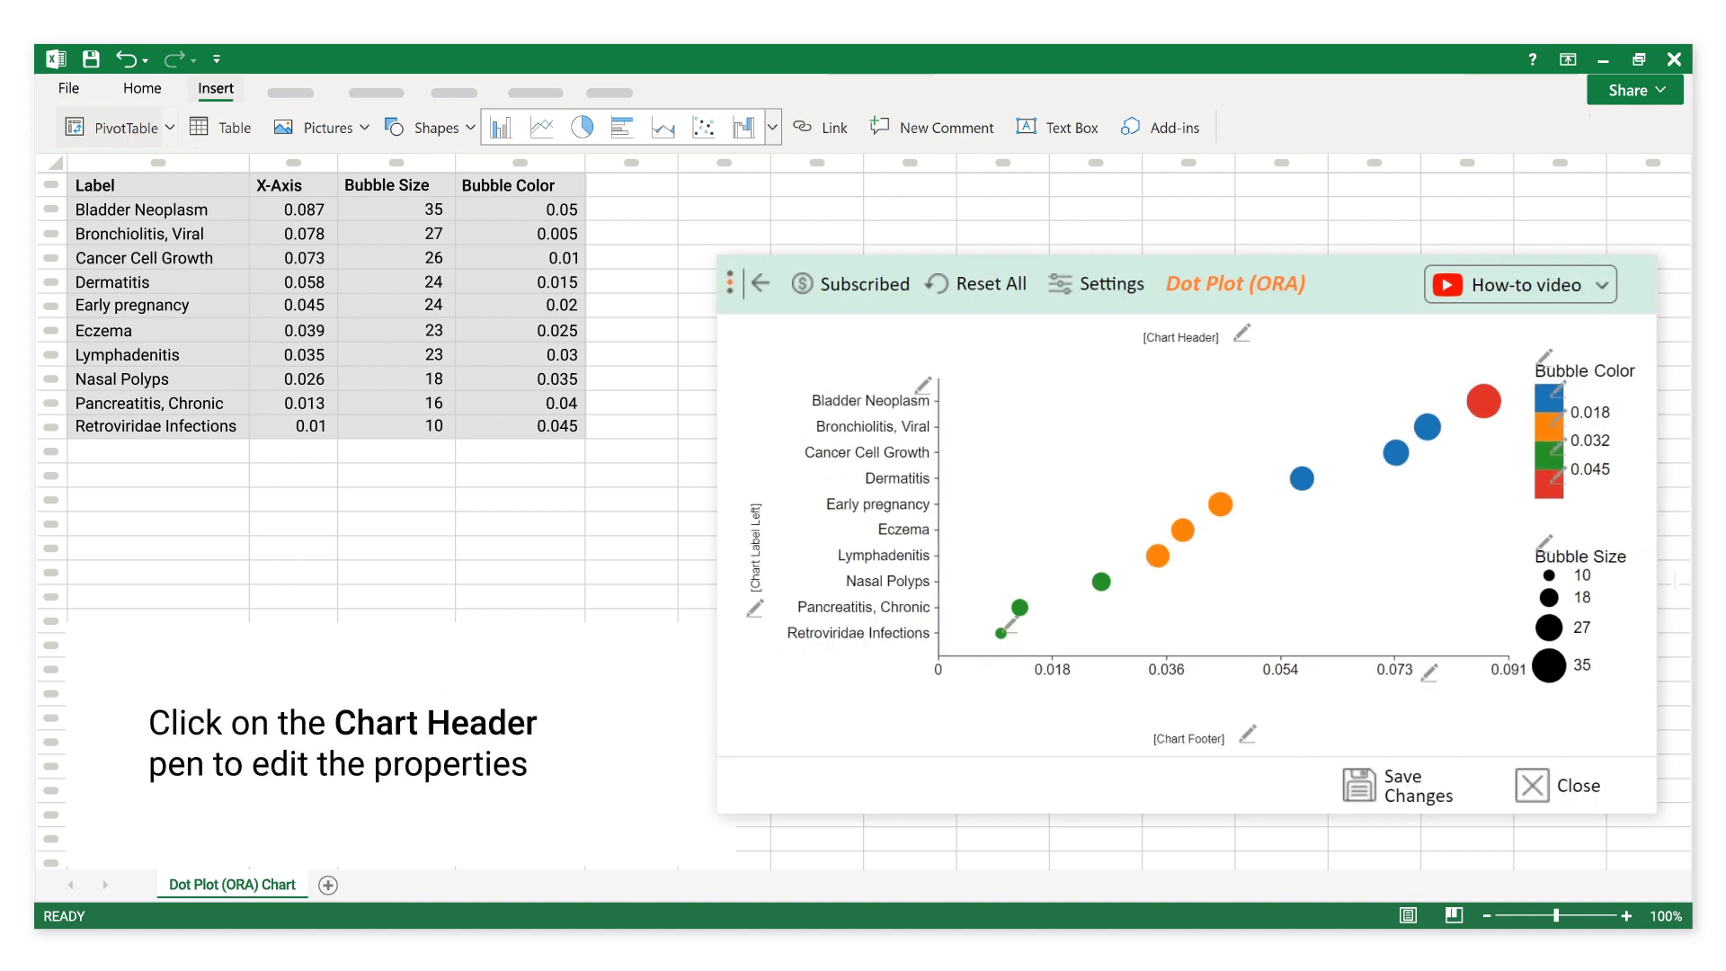
Step: Set the chart header to 'Biological Research Analysis' and the footer to 'Gene Ratio'
left_click(1241, 332)
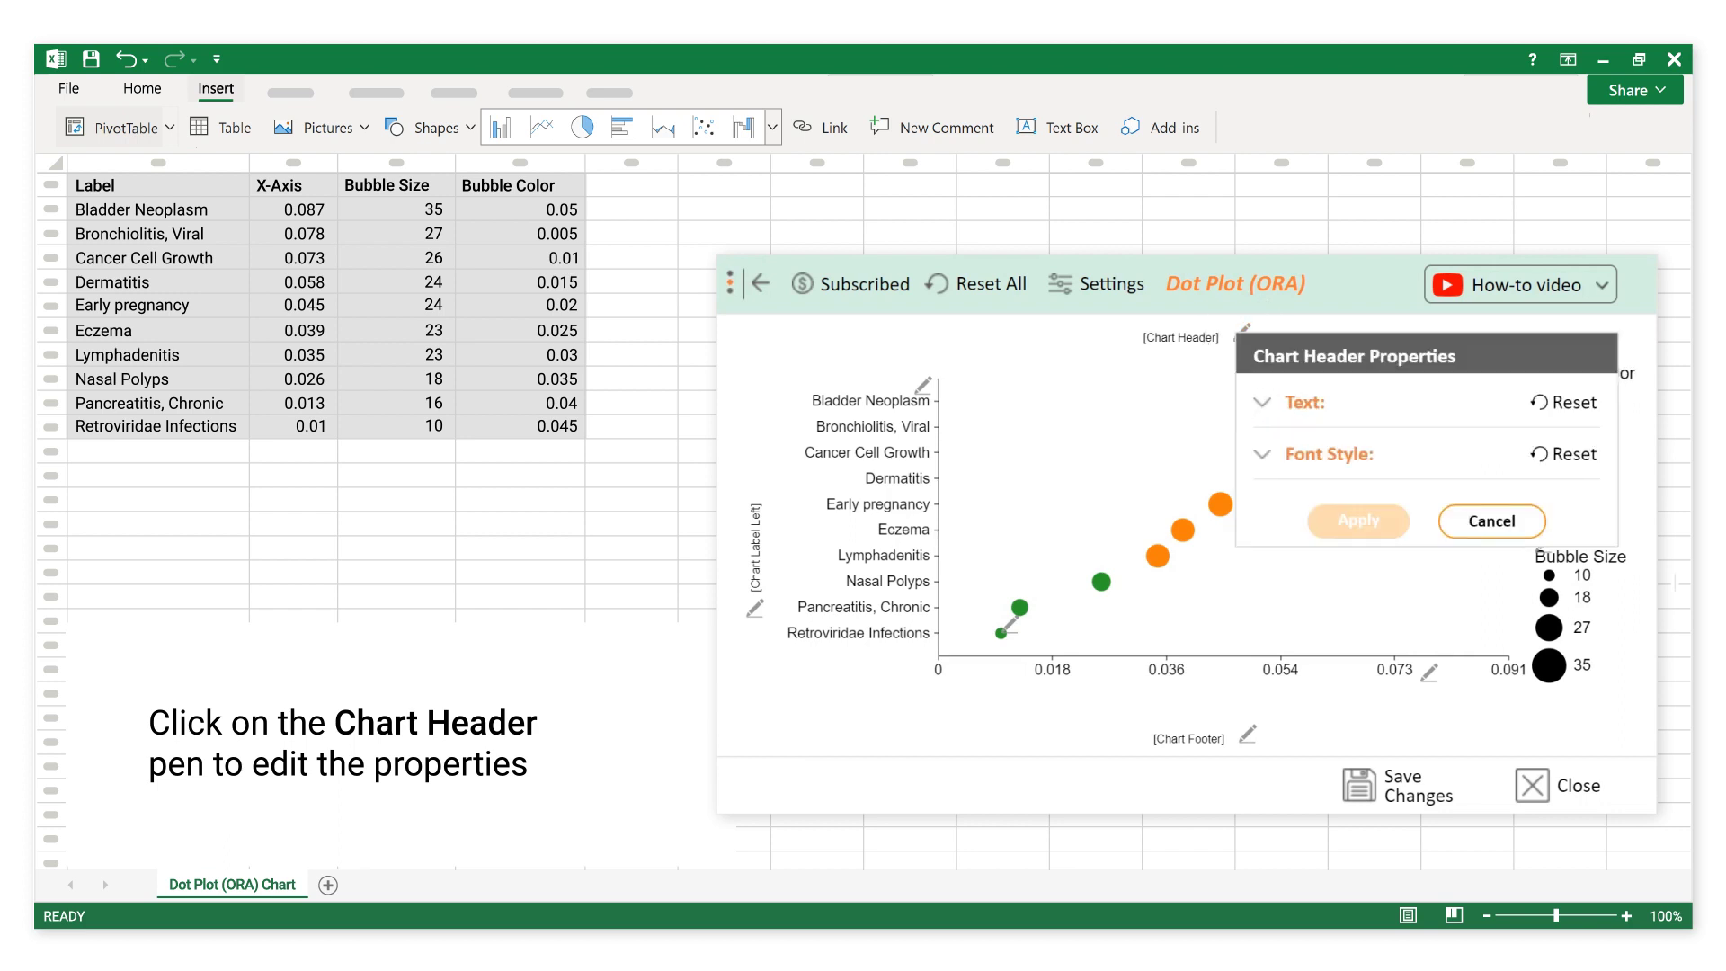
left_click(1262, 402)
left_click(1348, 456)
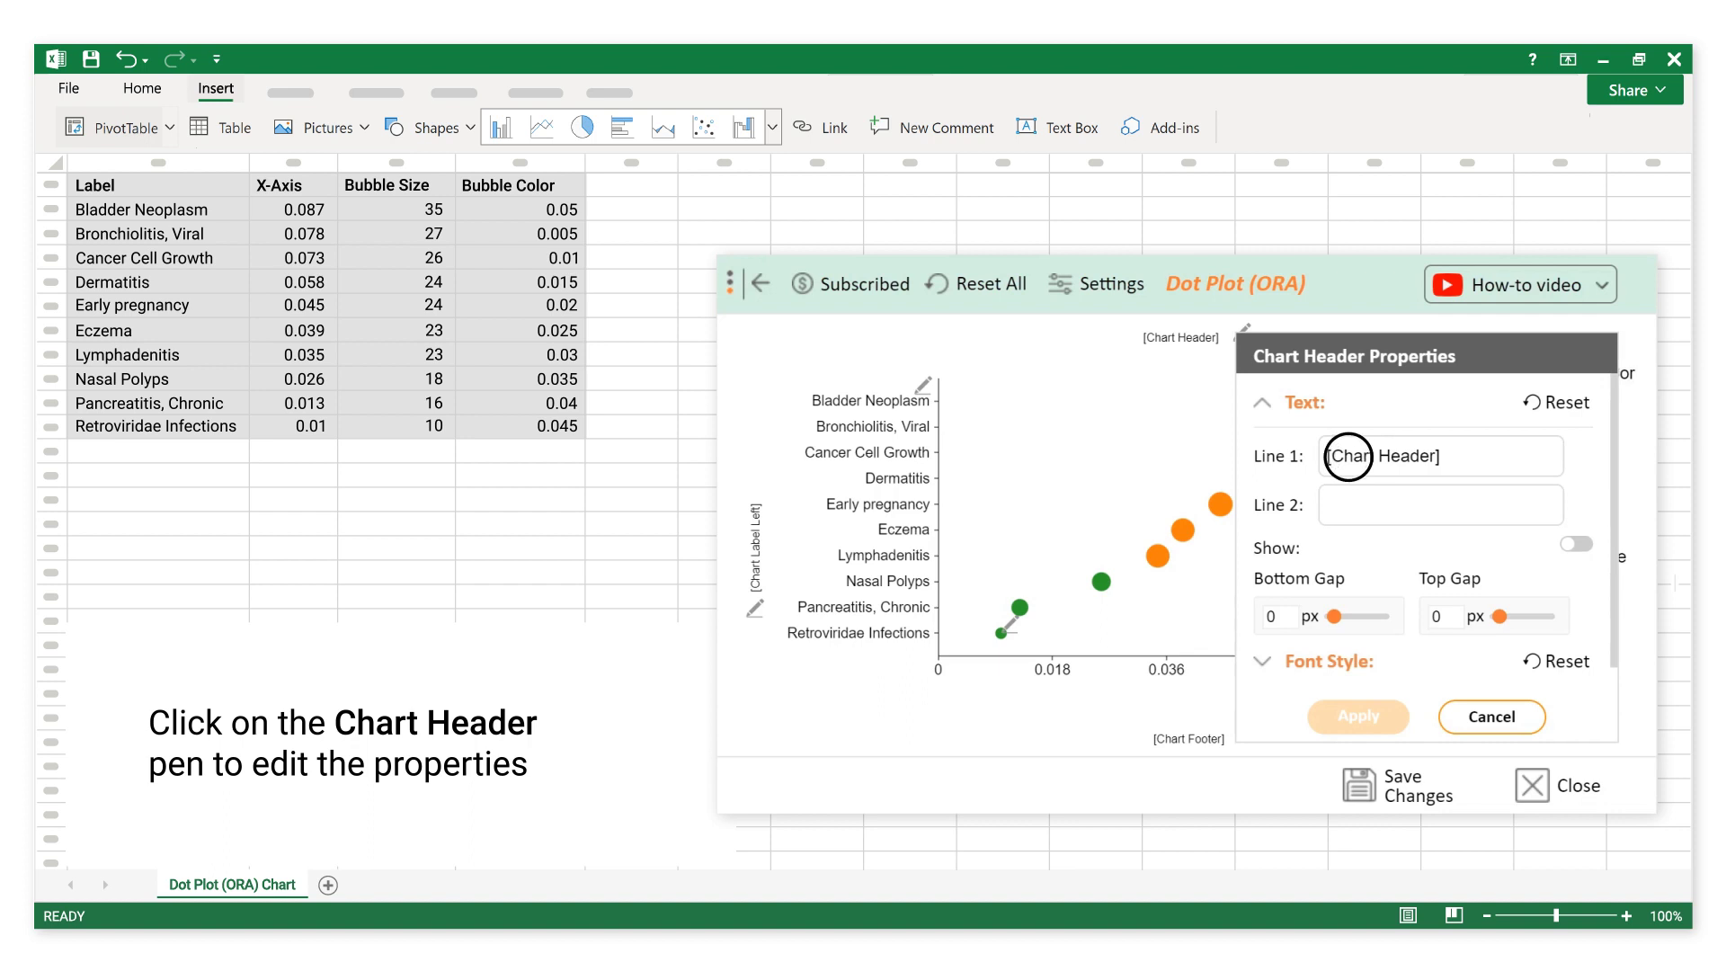
type("Biological Research Analysis")
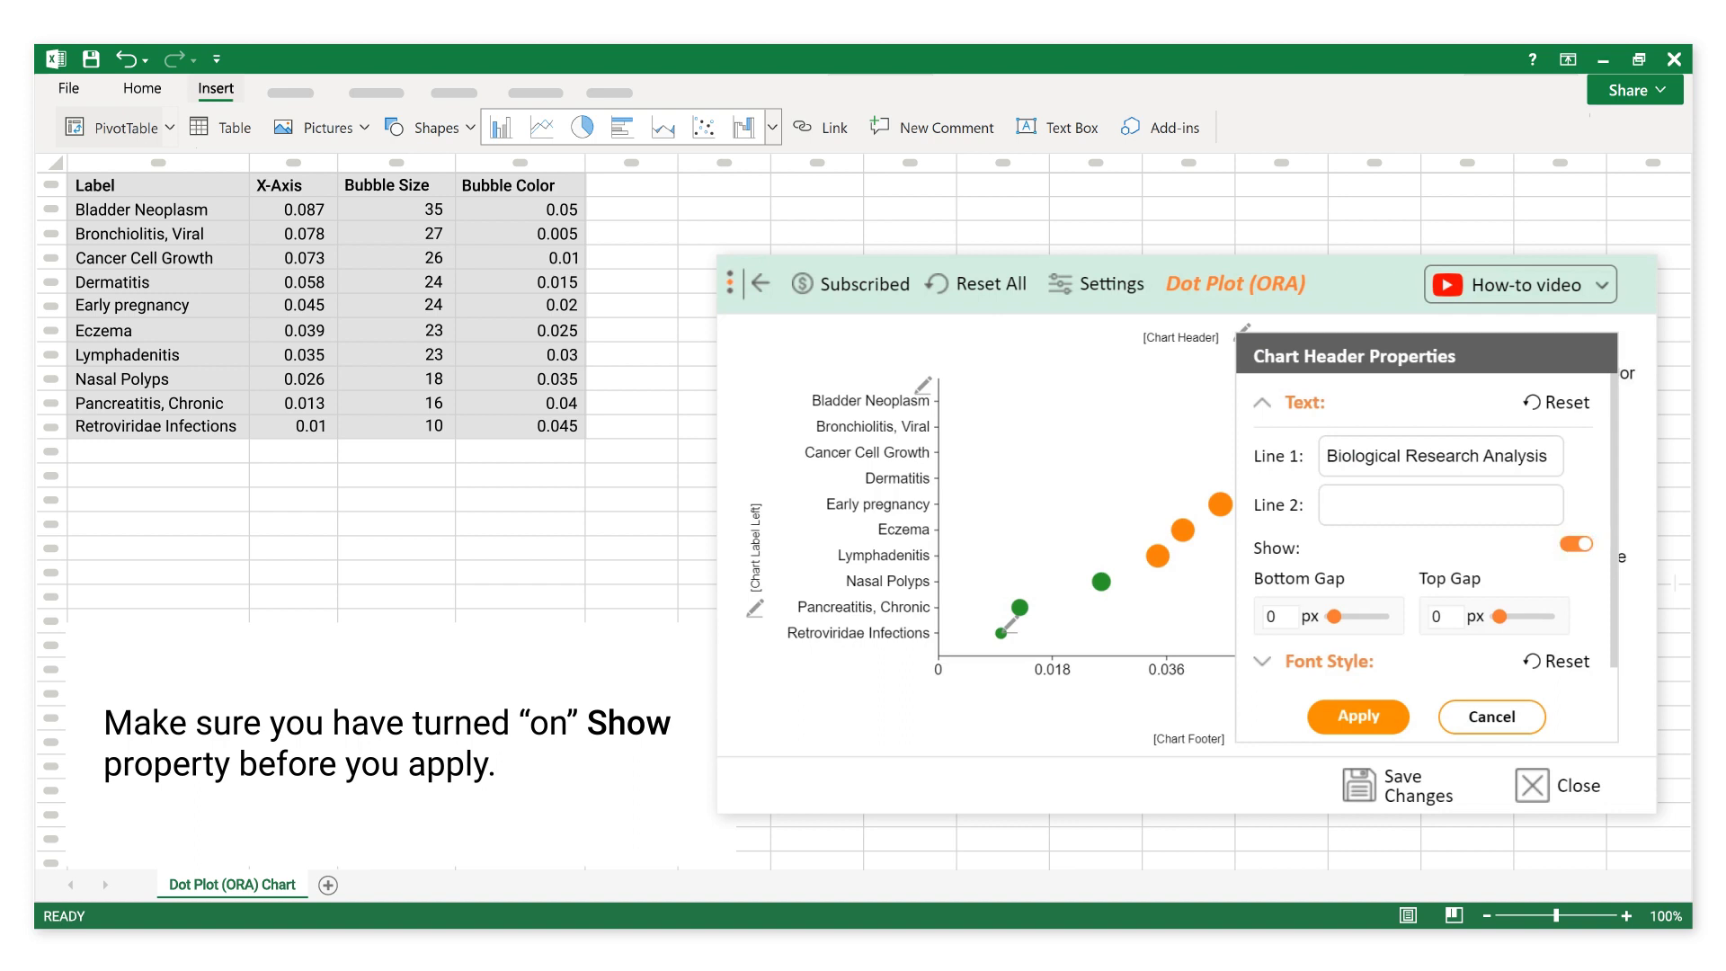
left_click(1359, 716)
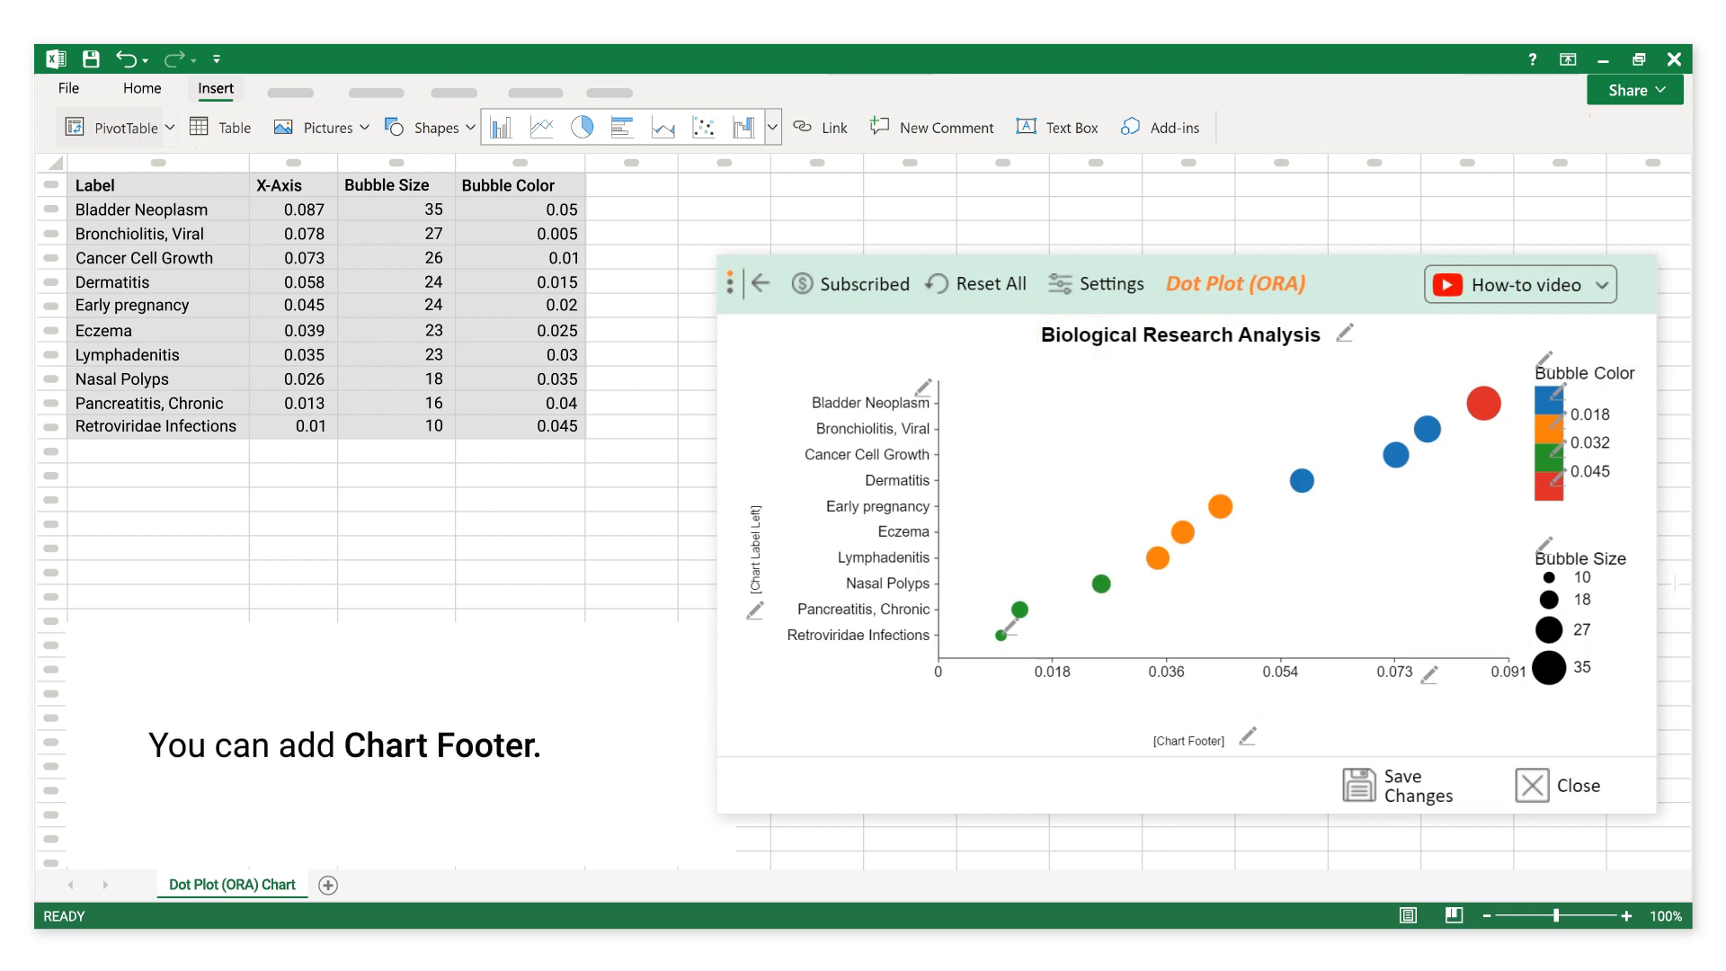
left_click(1248, 735)
type("Gene Ratio")
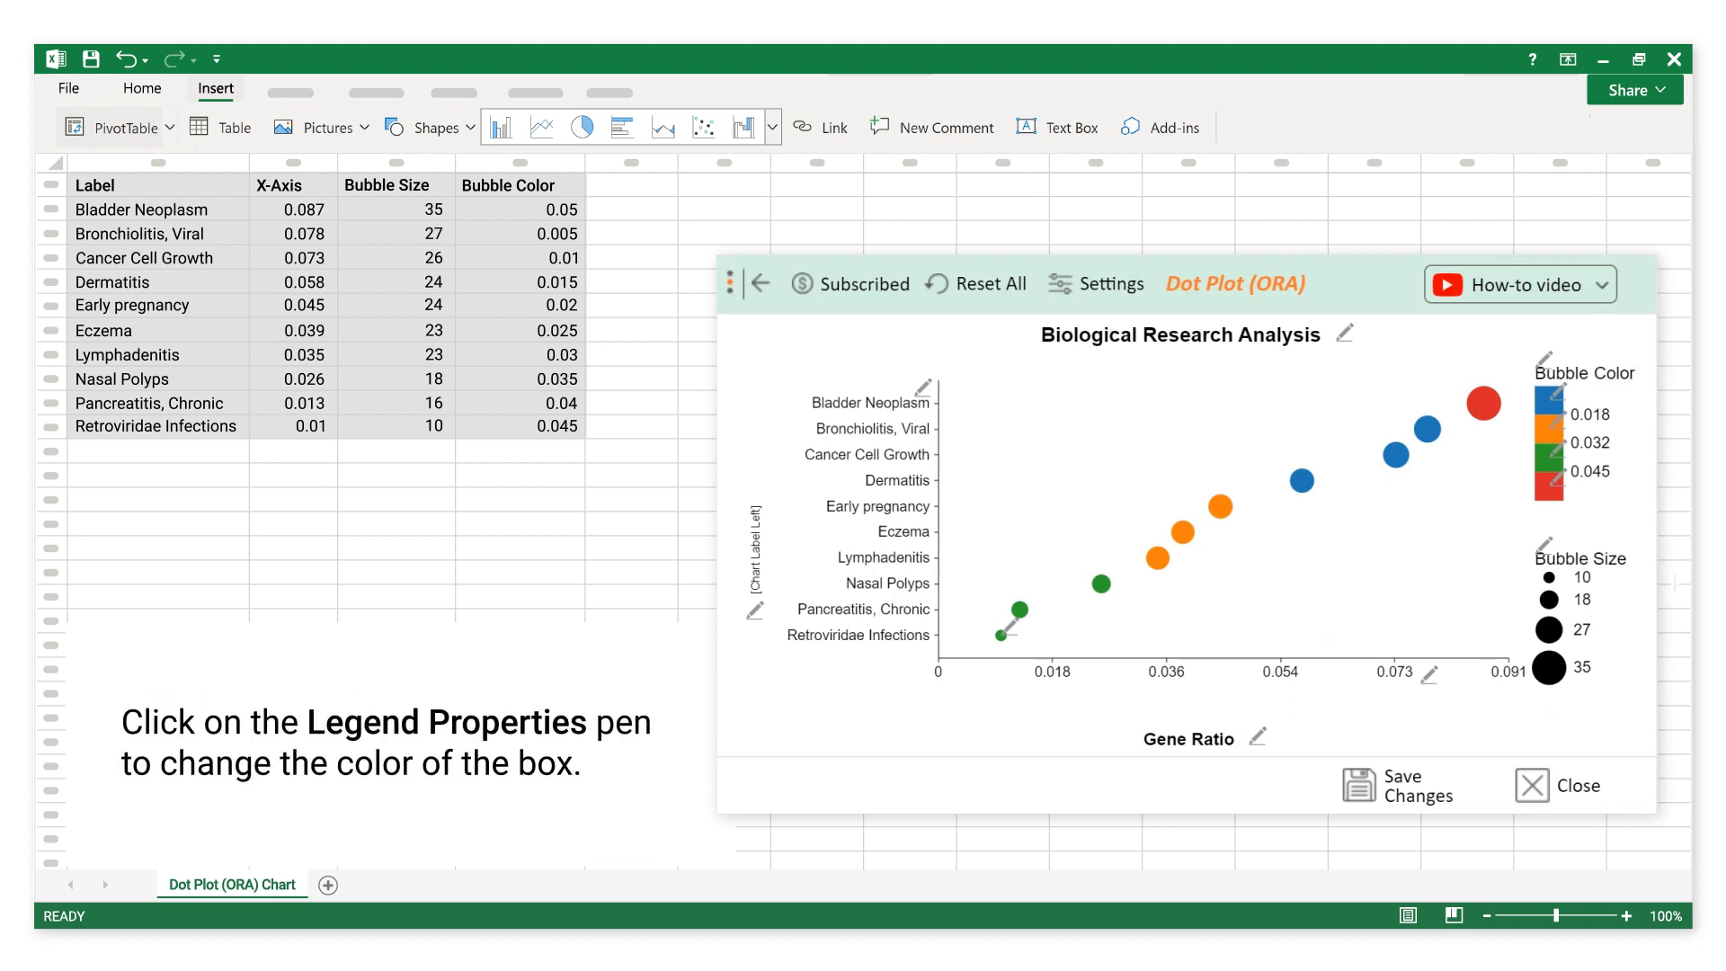
Step: Recolour the Bubble Color legend boxes to gold (#bba91c), blue, purple and green
left_click(1557, 392)
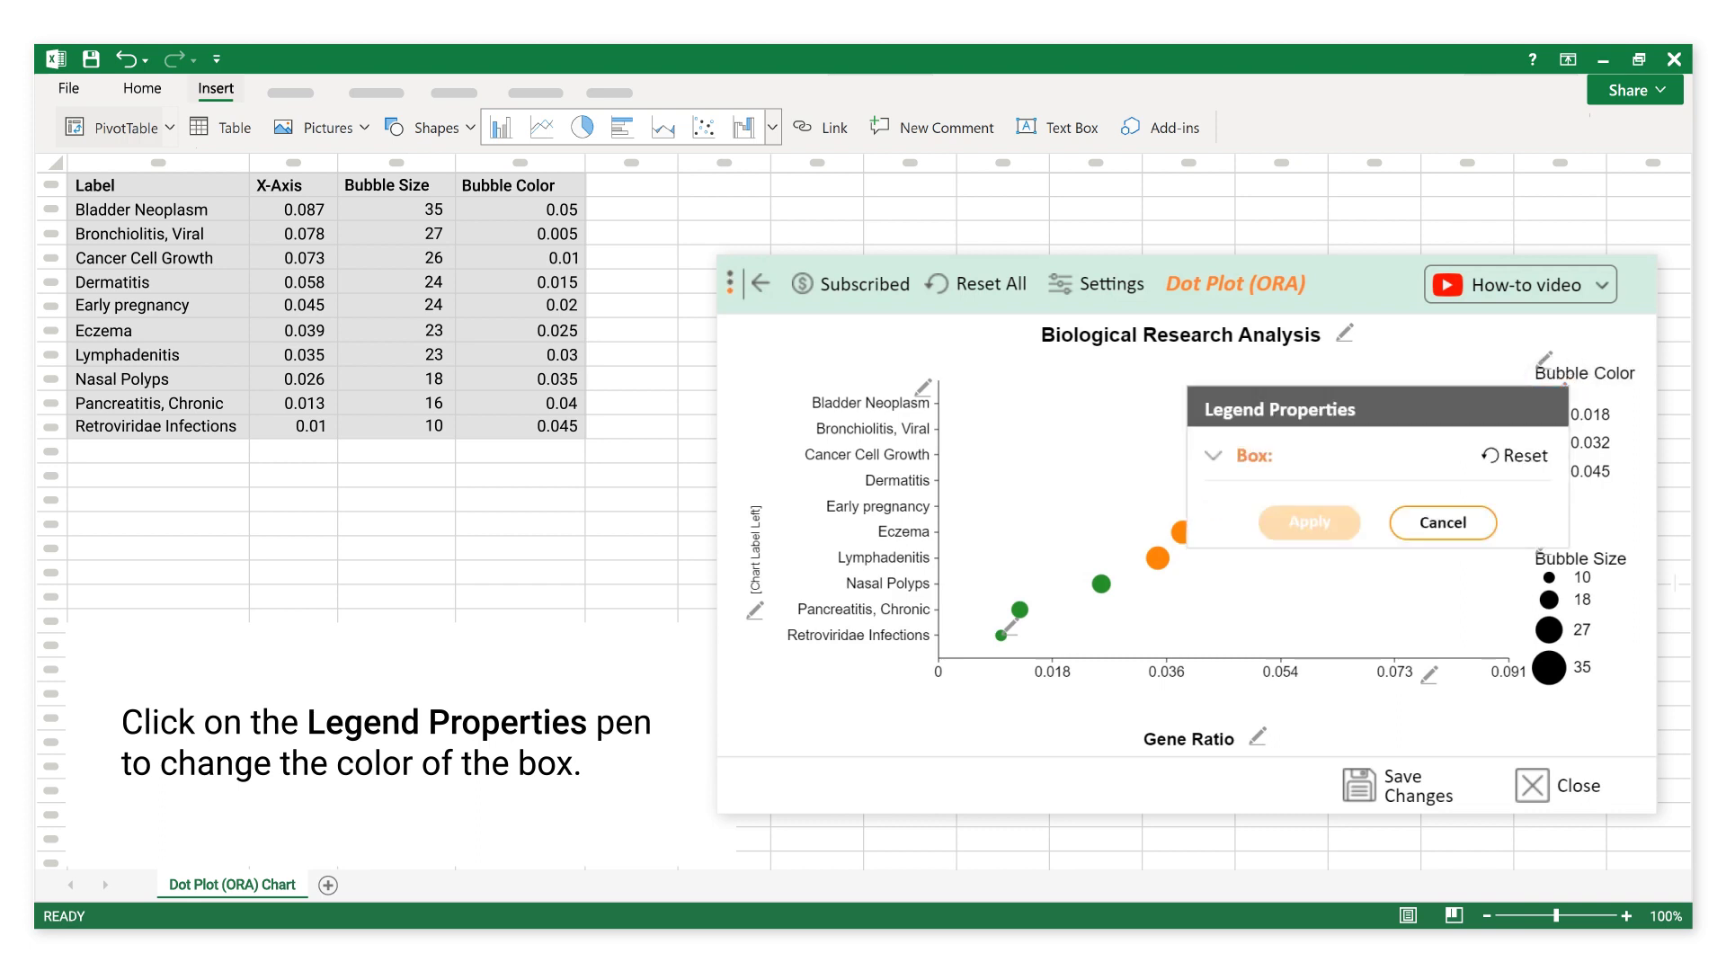
left_click(1213, 456)
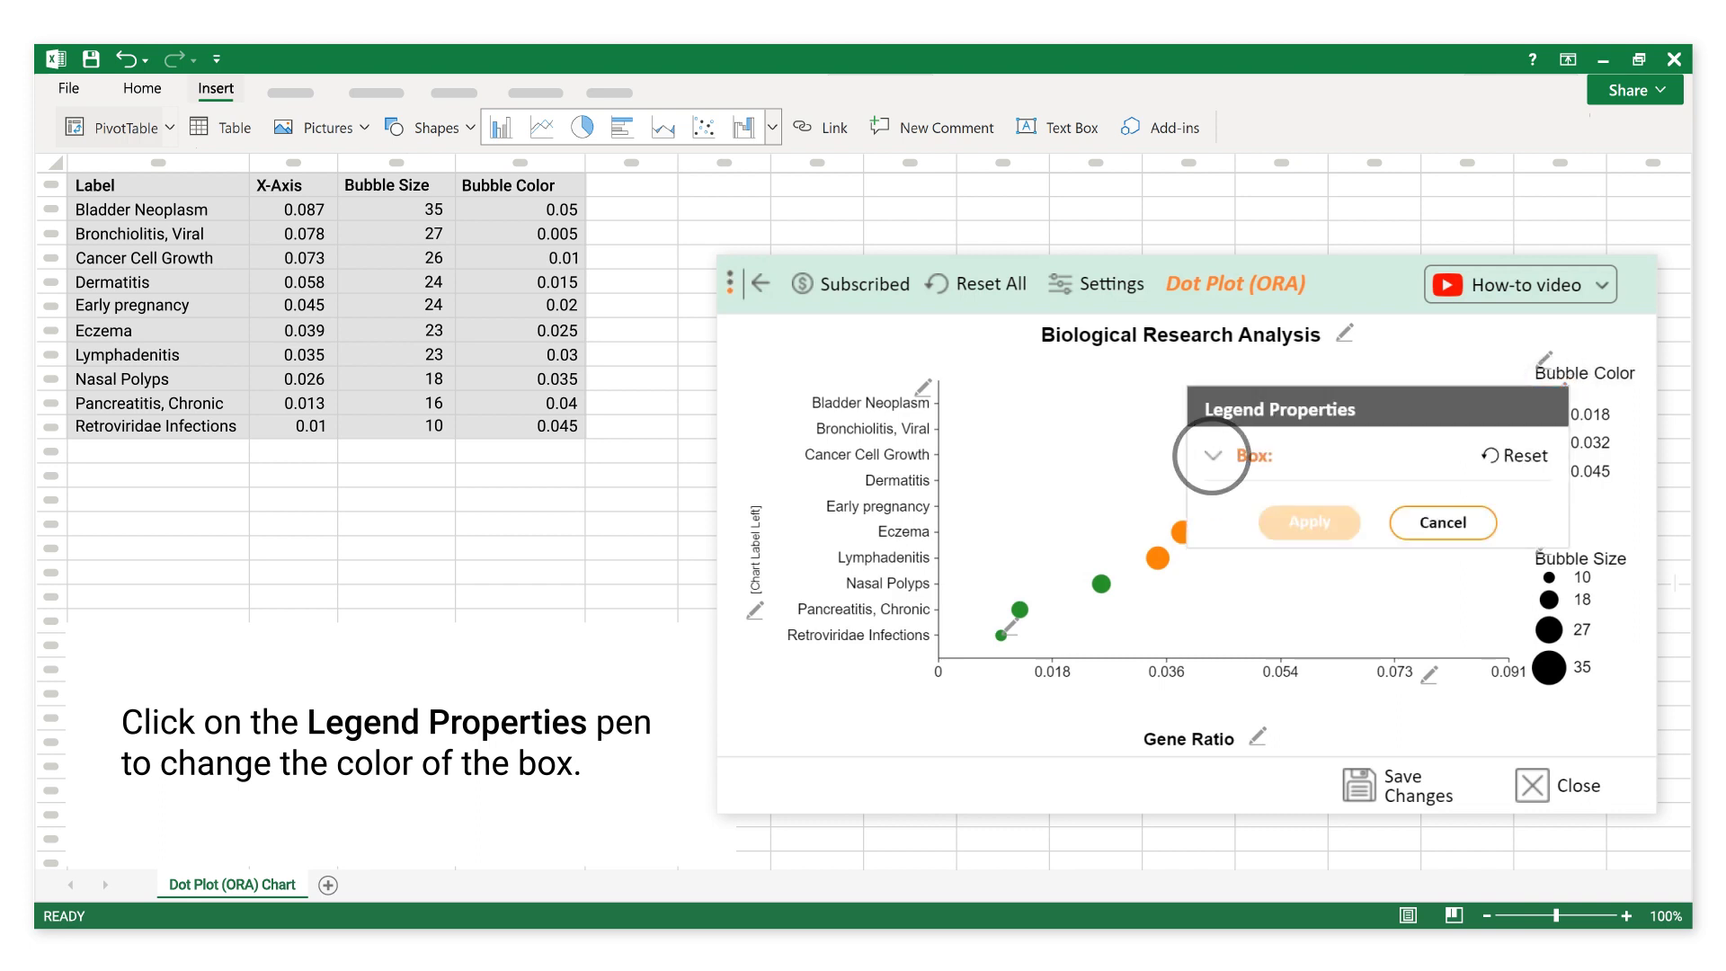
left_click(1504, 511)
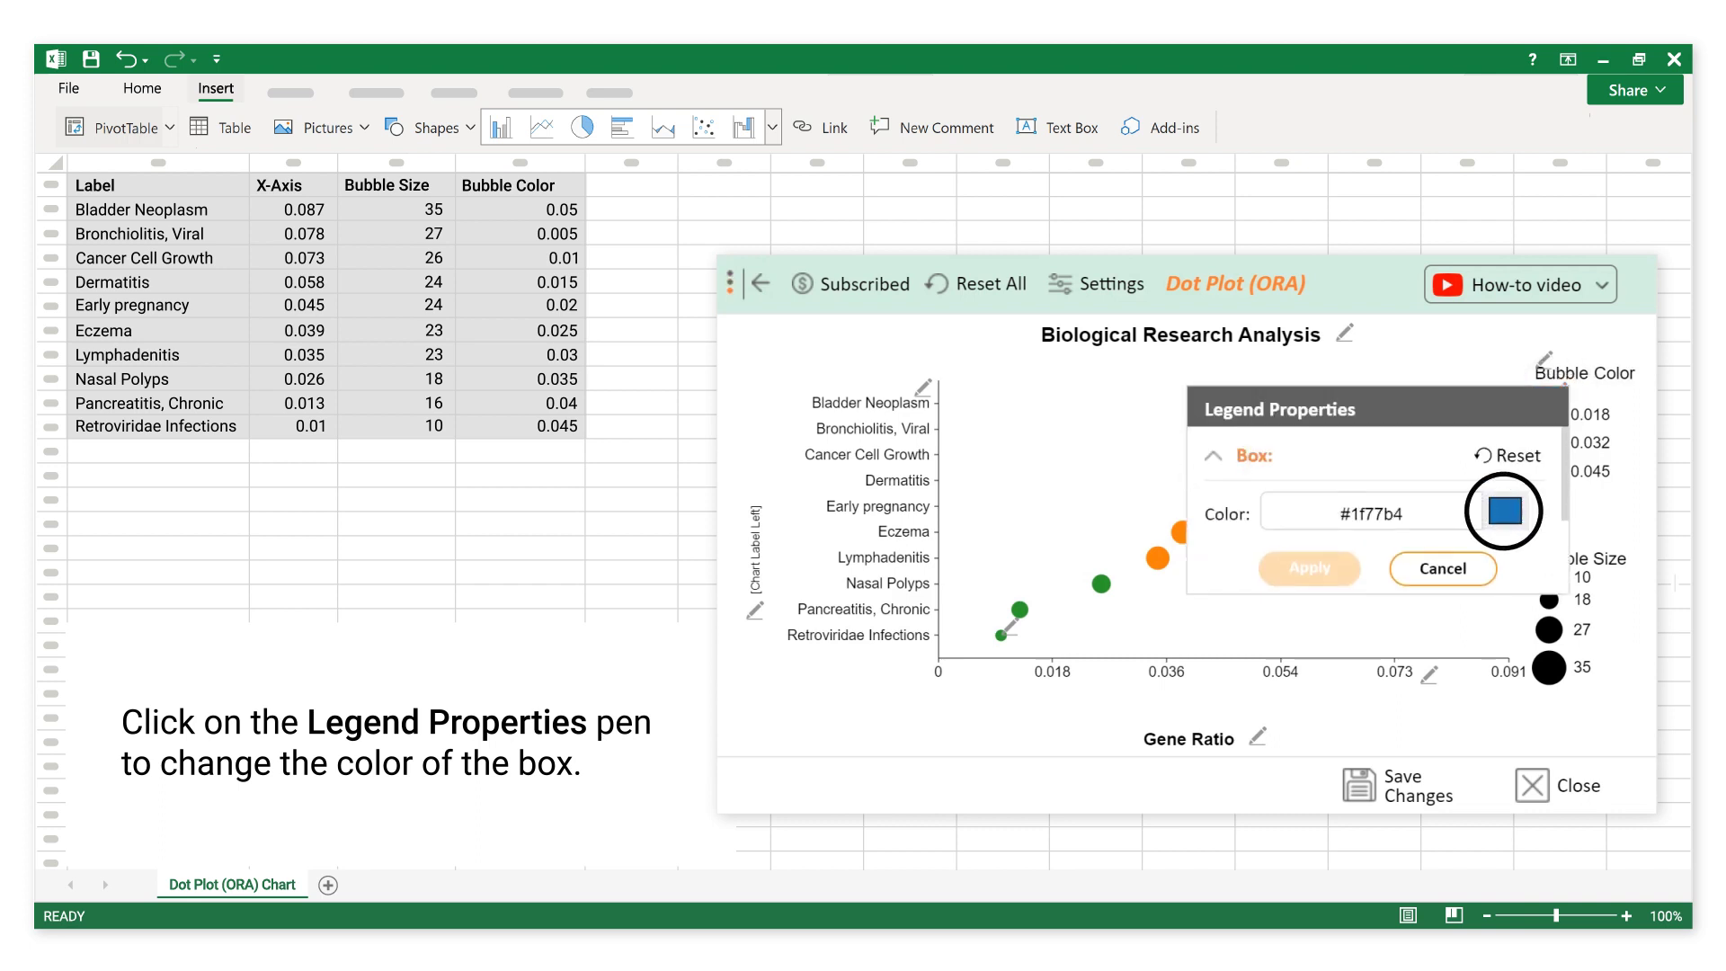
left_click(1341, 298)
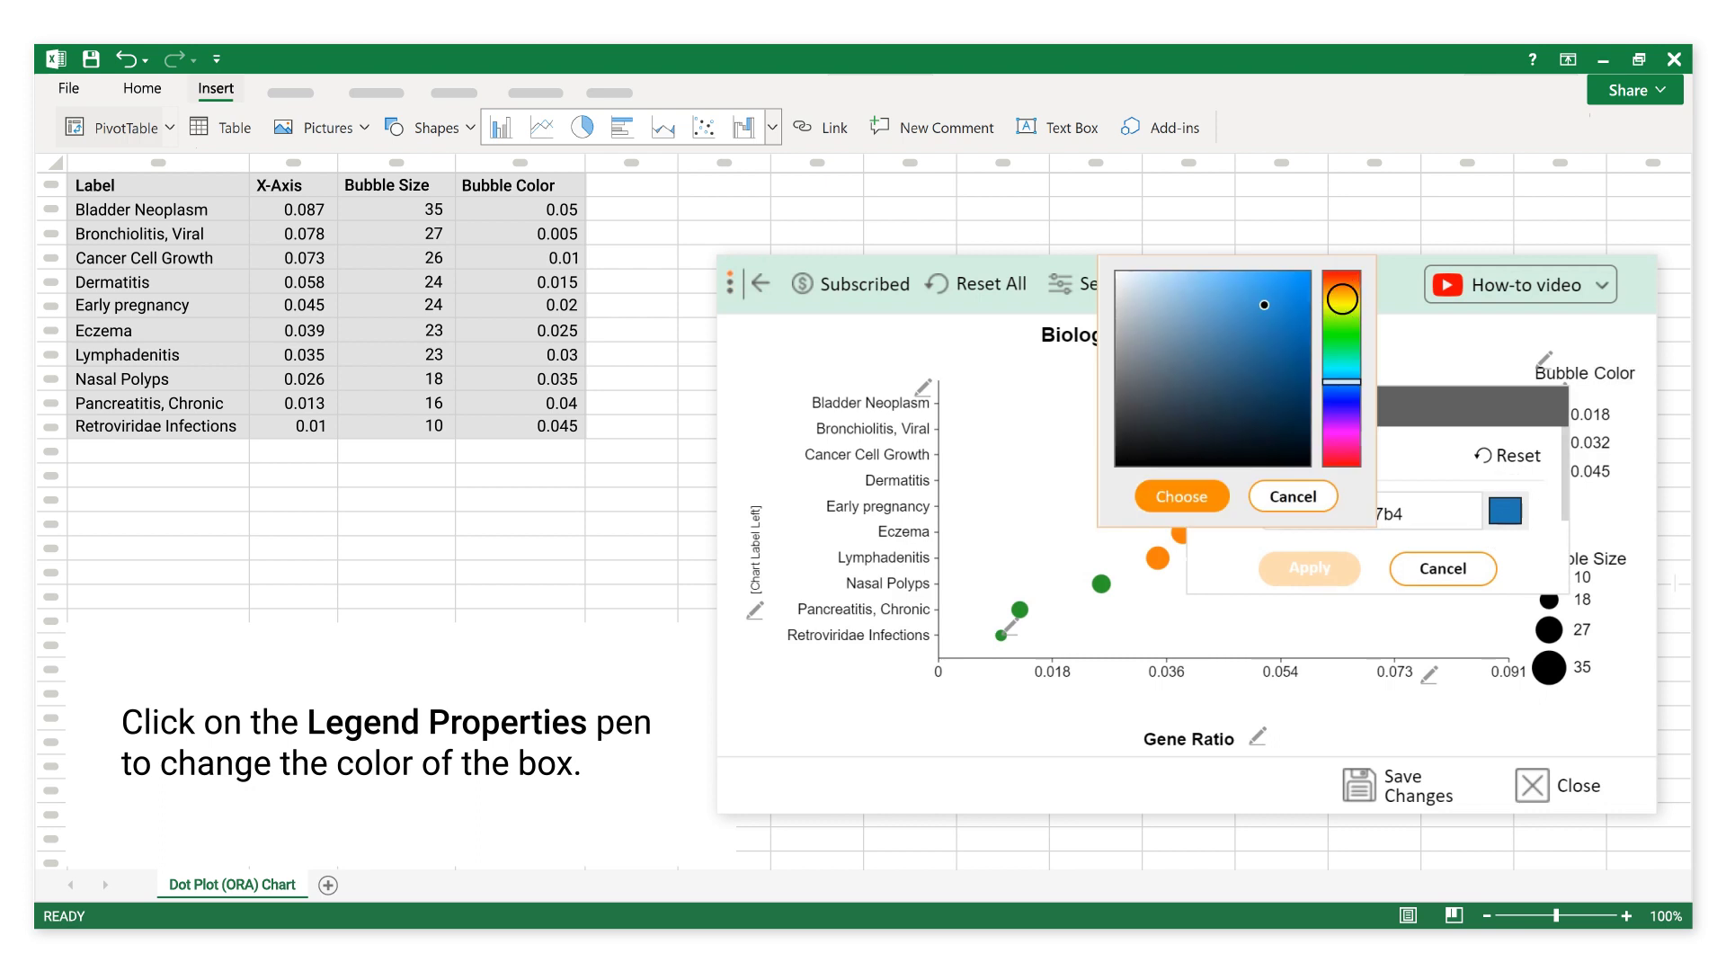
left_click(1181, 496)
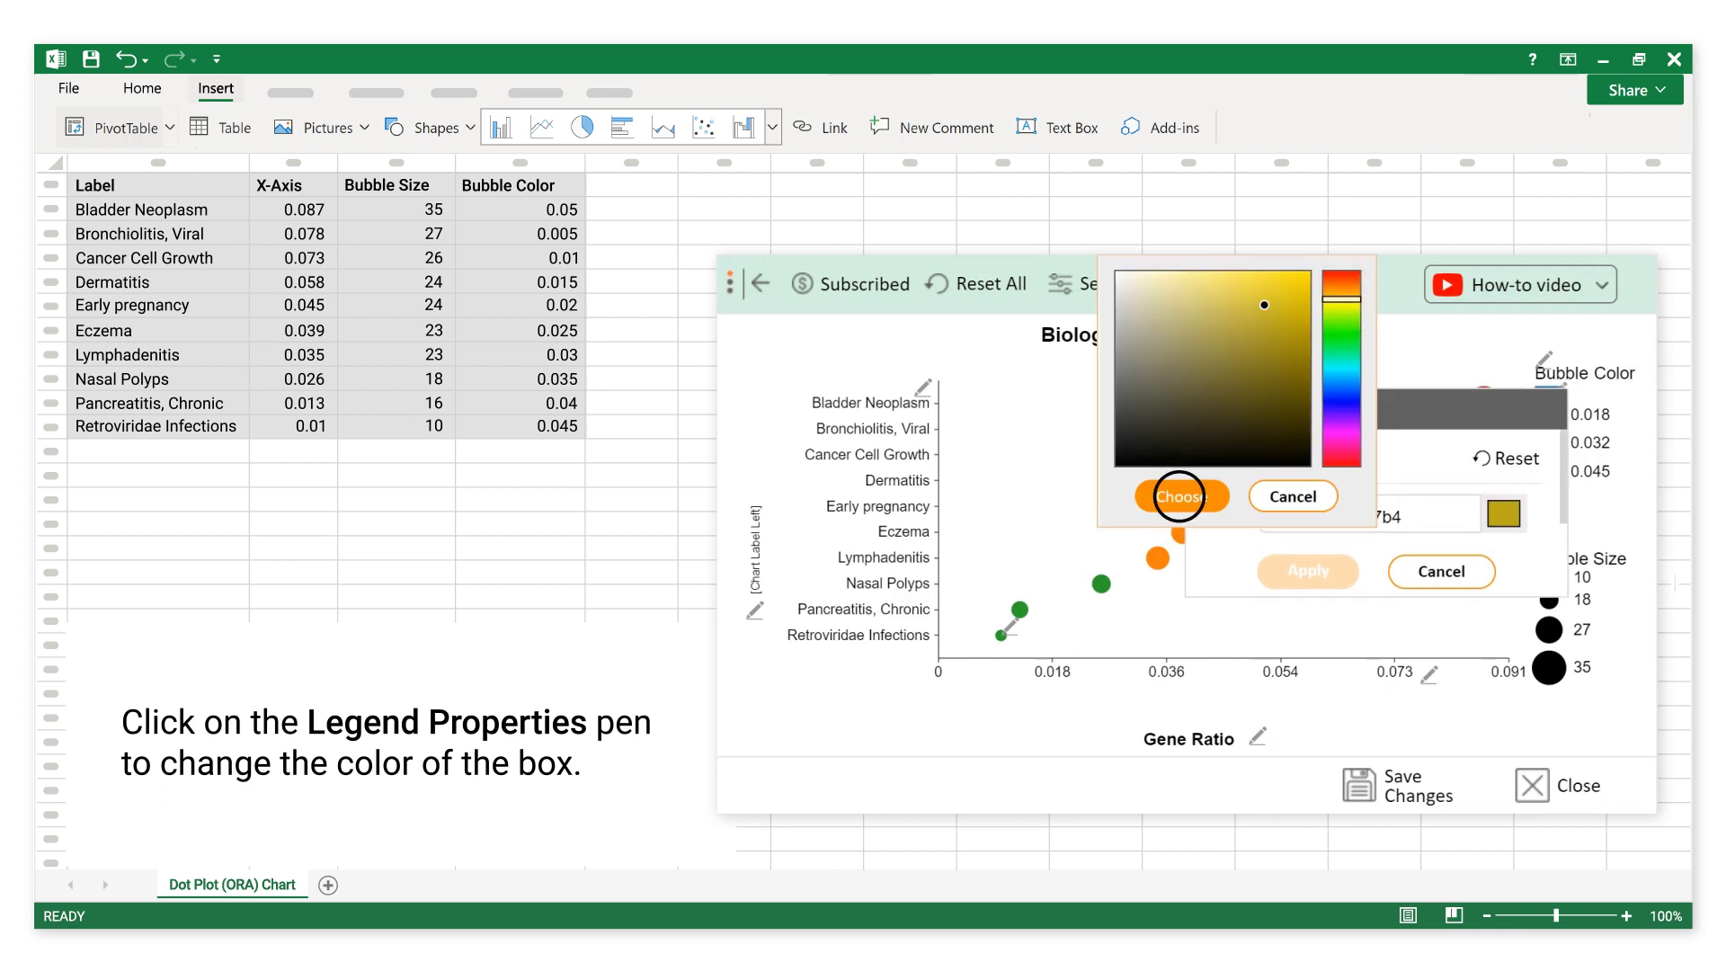
left_click(1307, 570)
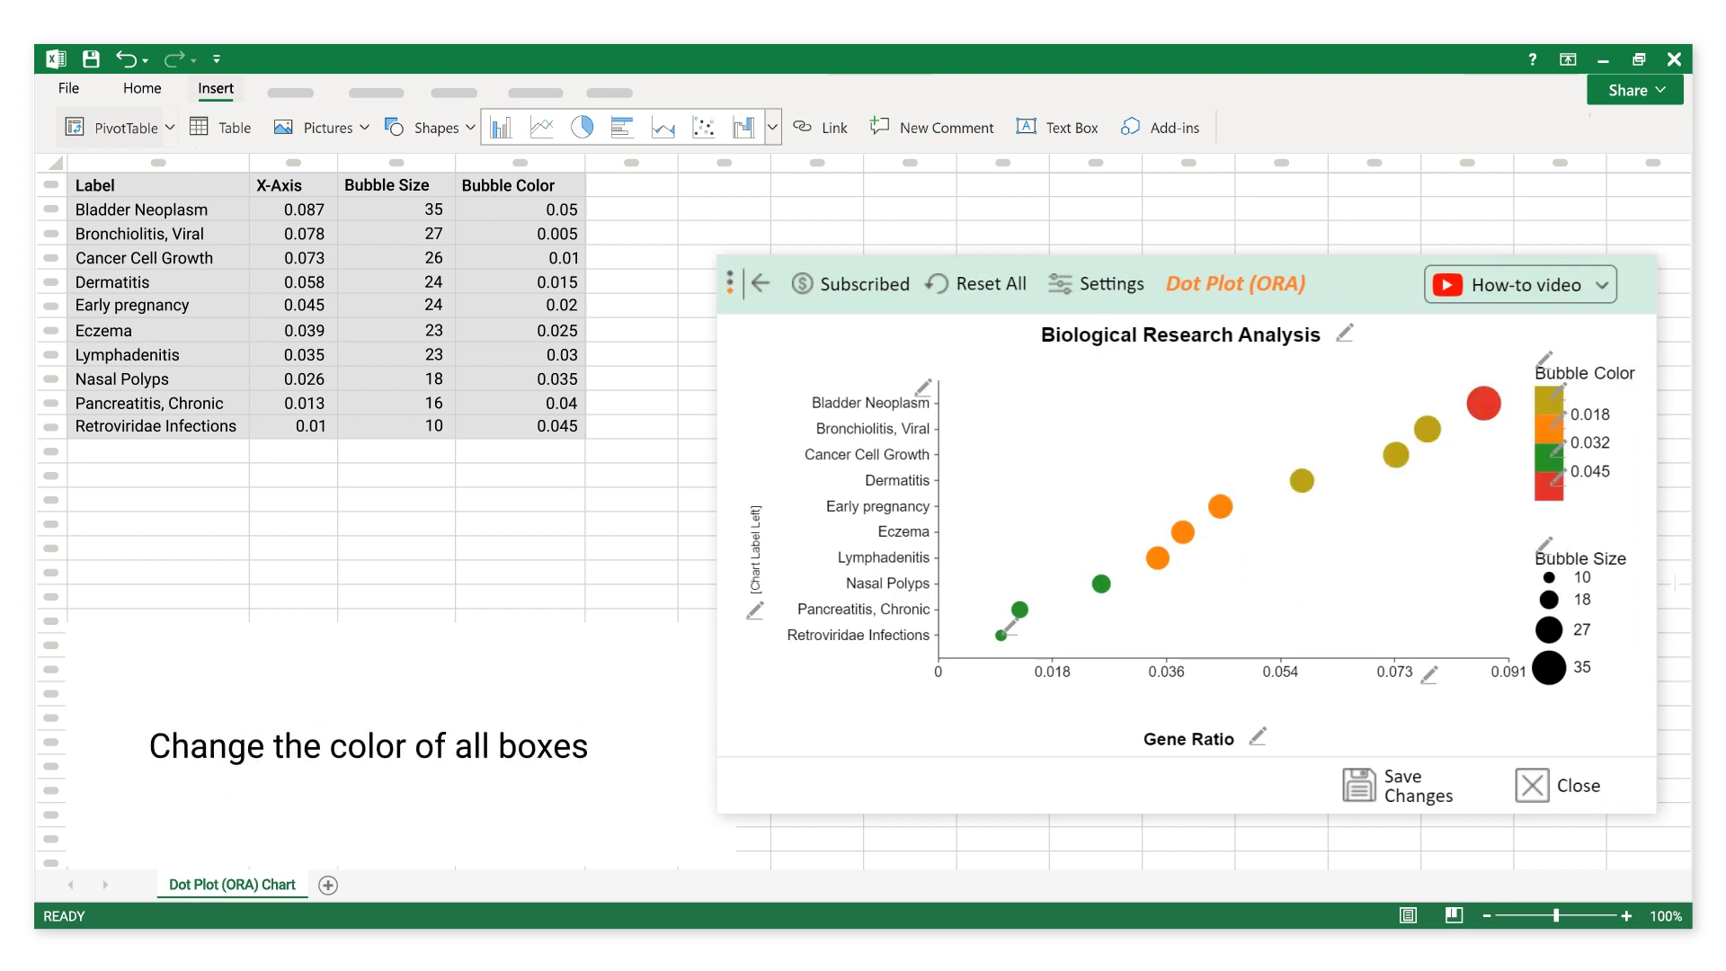
left_click(1551, 426)
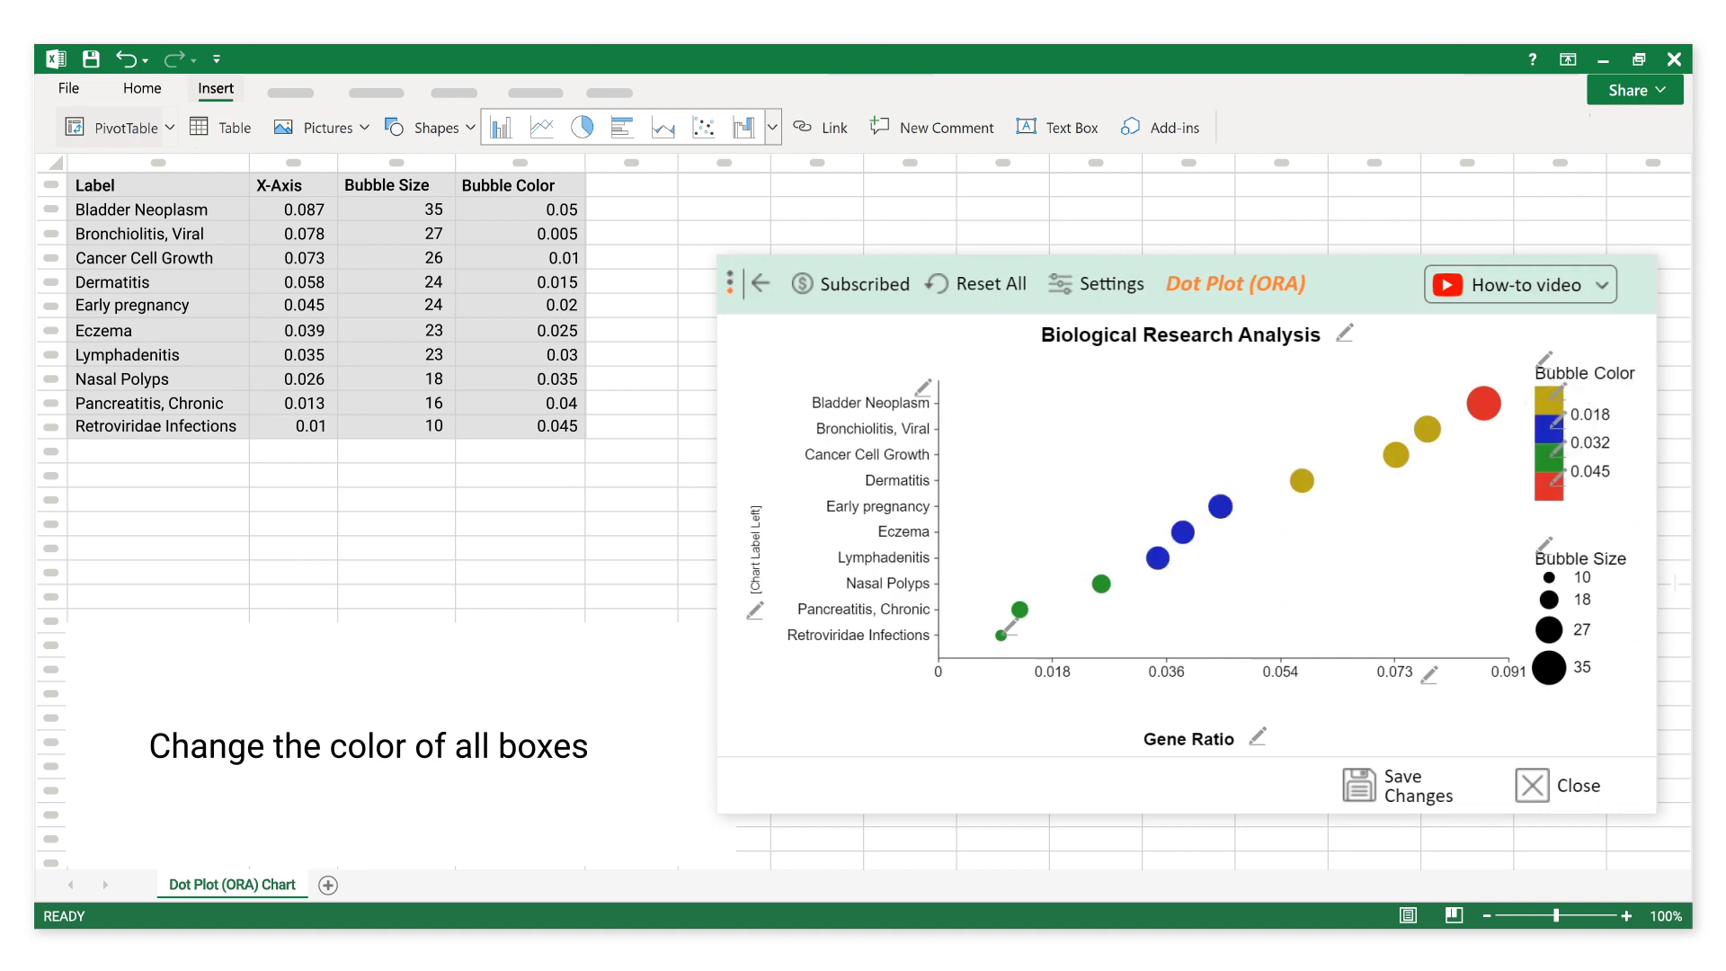
left_click(1551, 454)
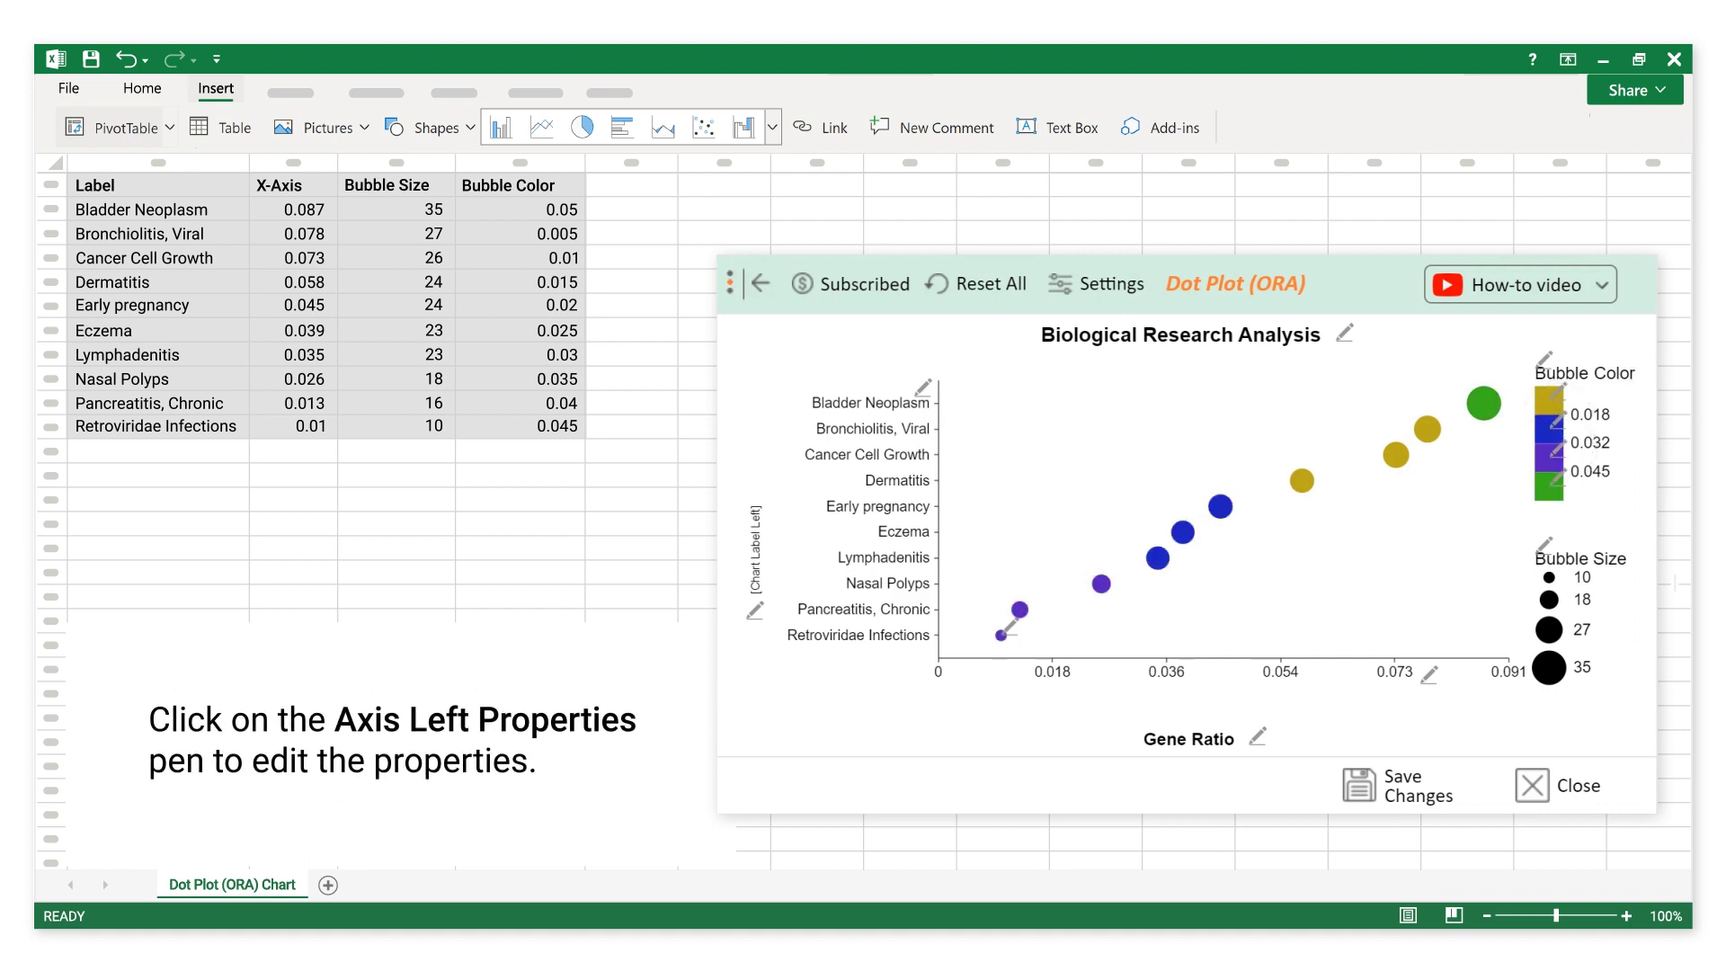
Step: Turn on the left axis grid lines to draw horizontal lines behind each label row
left_click(923, 387)
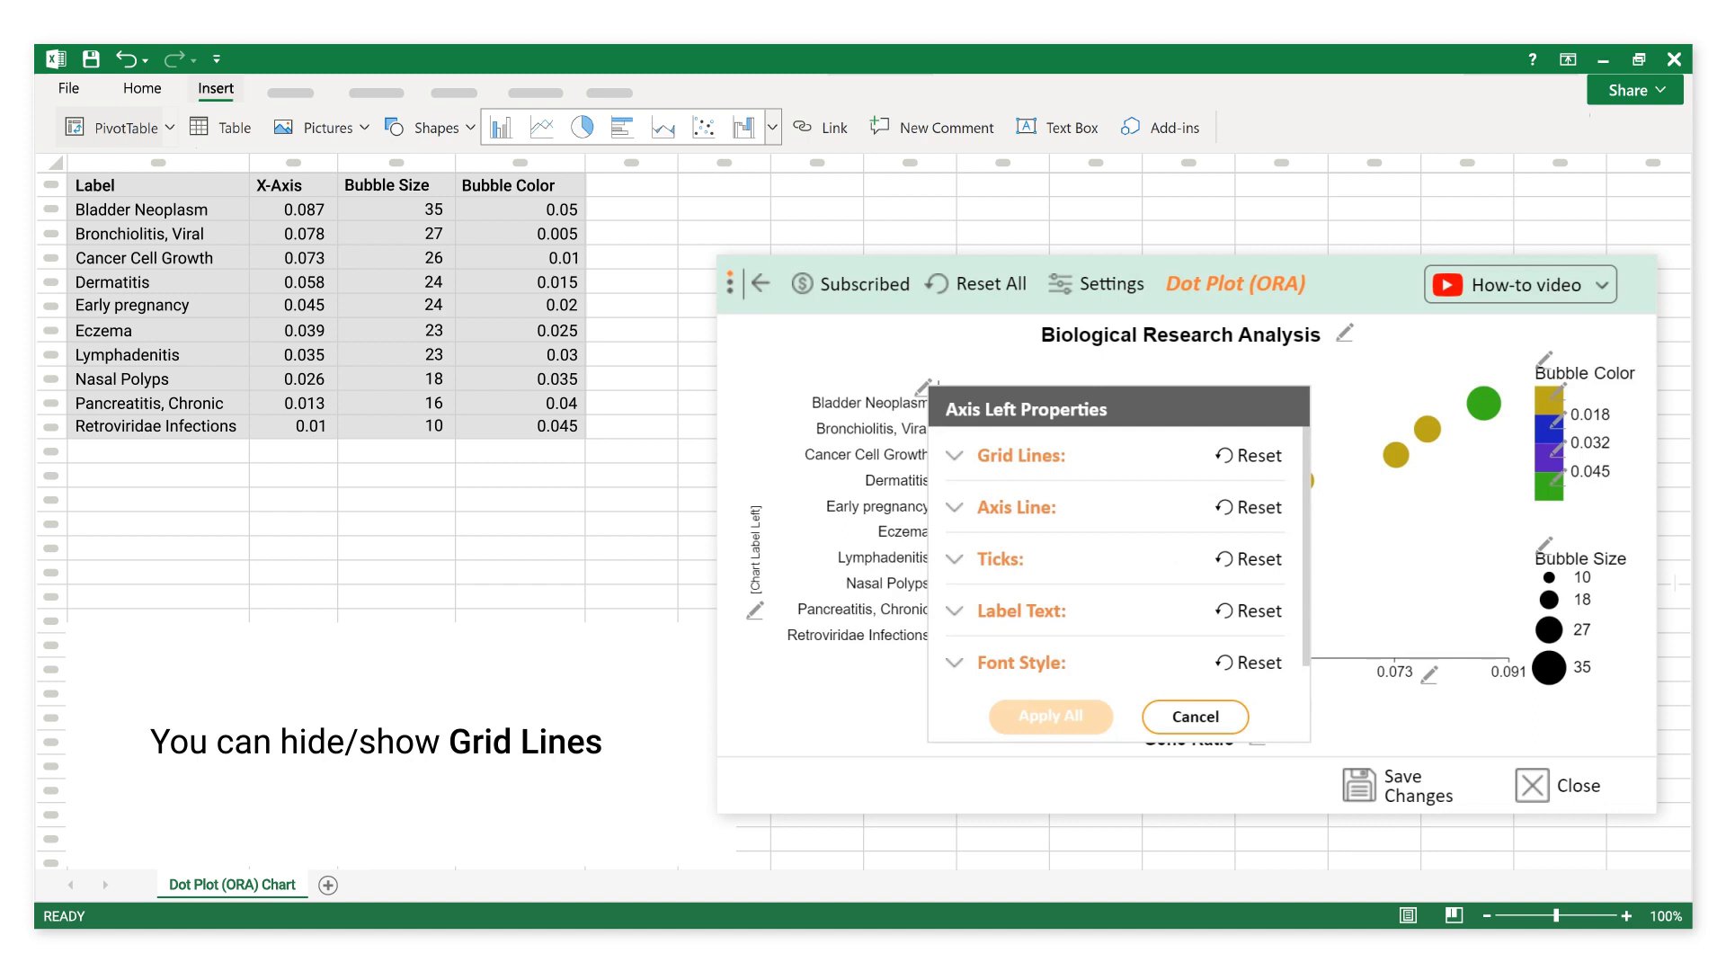
left_click(954, 455)
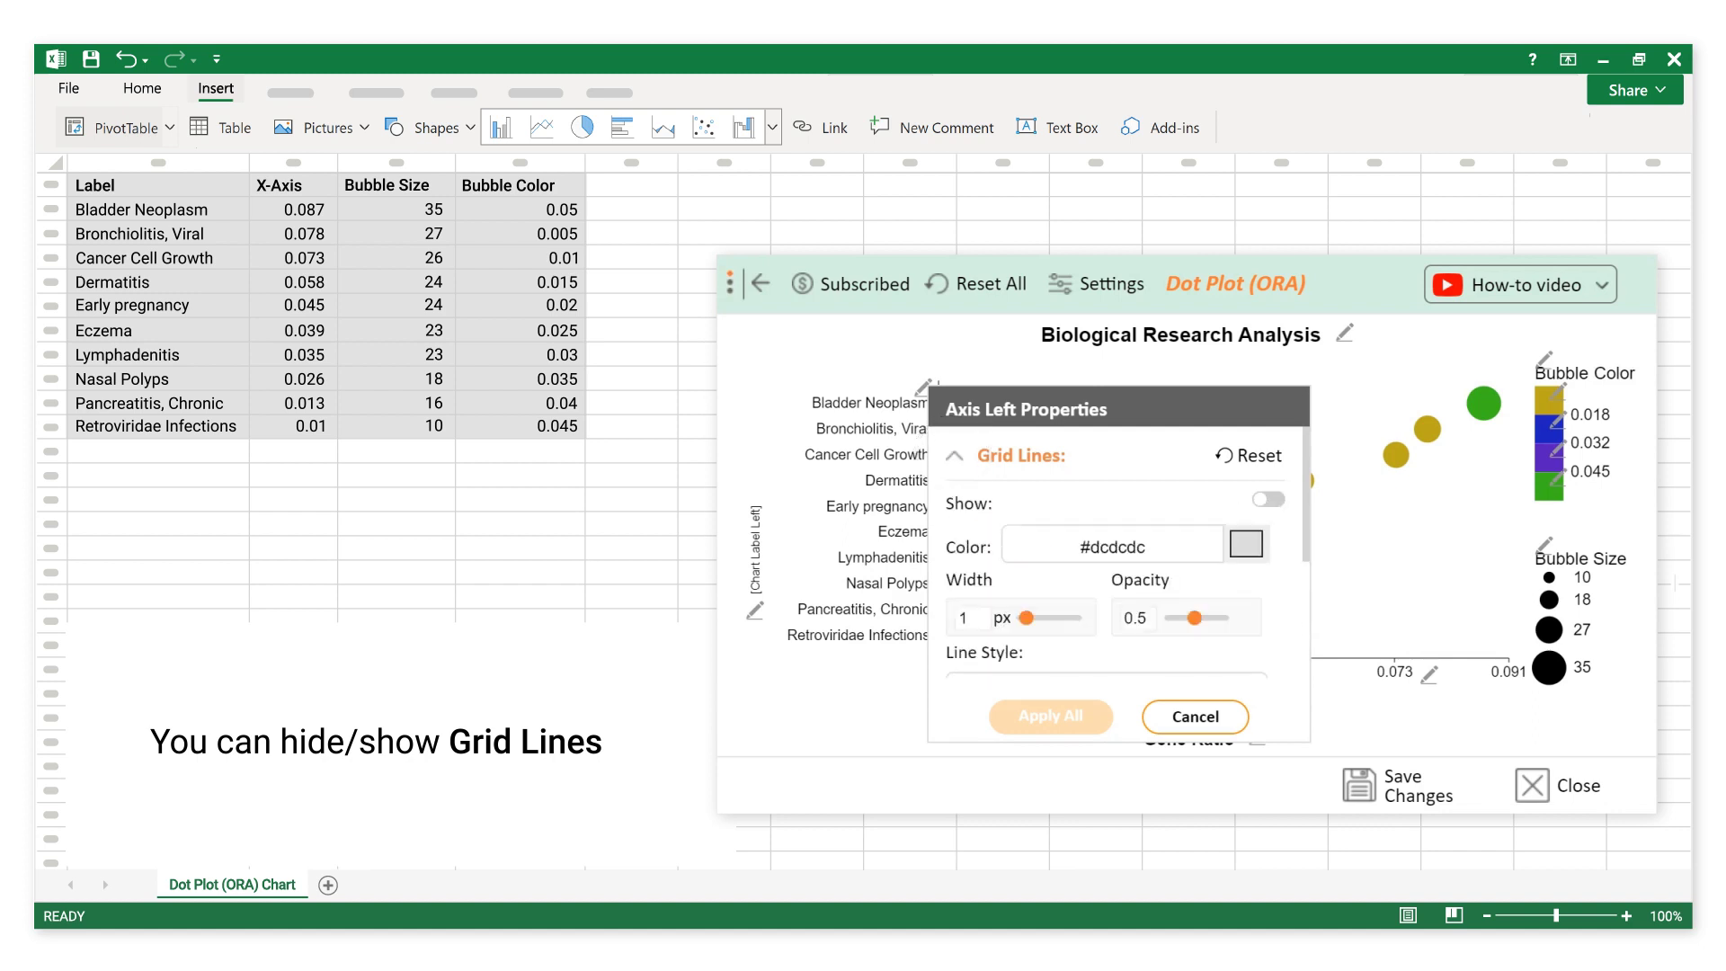
left_click(1268, 498)
left_click(1048, 716)
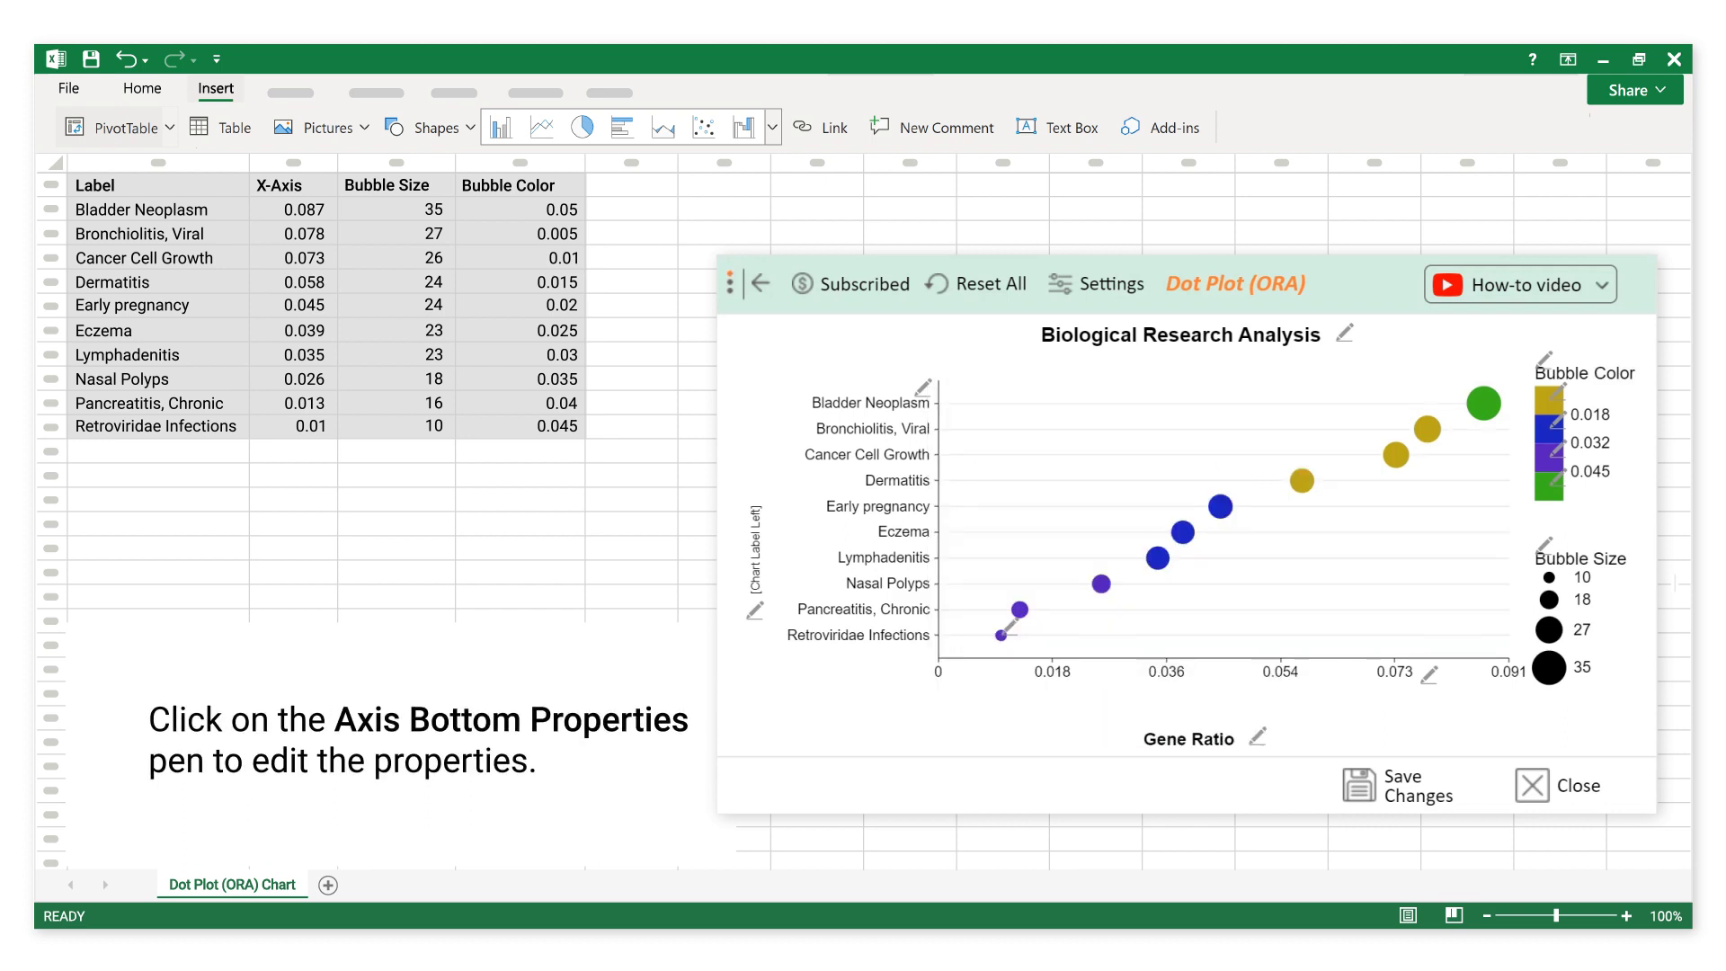
Step: Turn on the bottom axis grid lines to add vertical lines at each Gene Ratio tick
left_click(1429, 673)
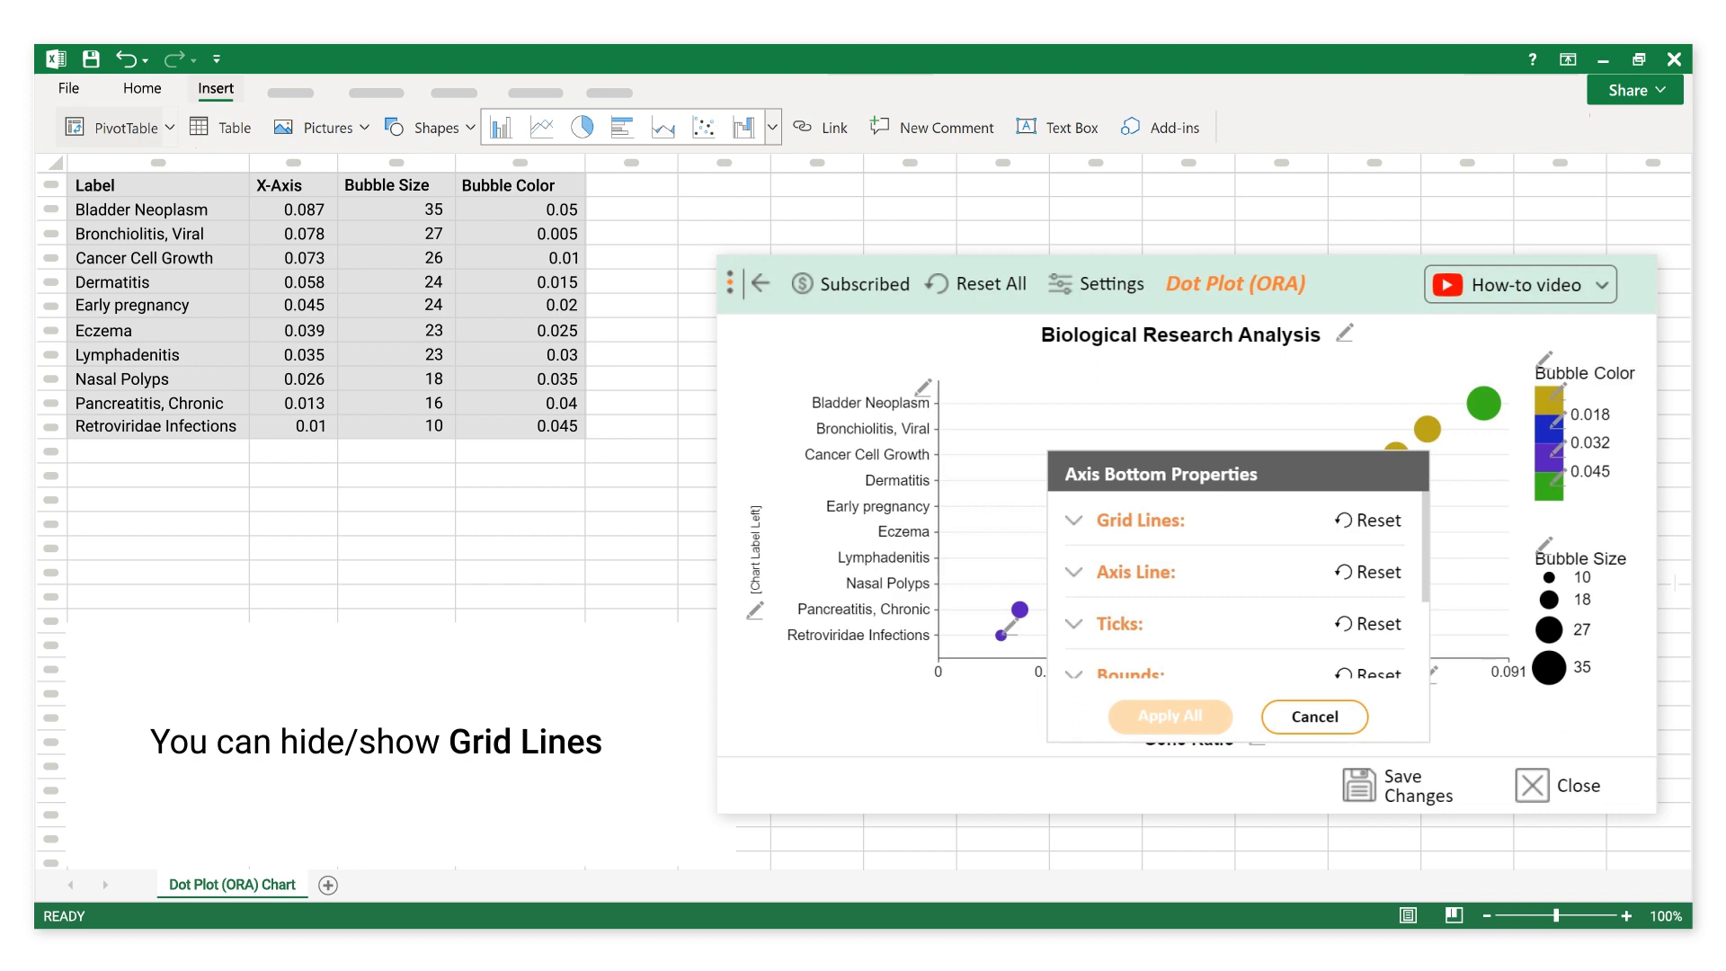
left_click(1073, 519)
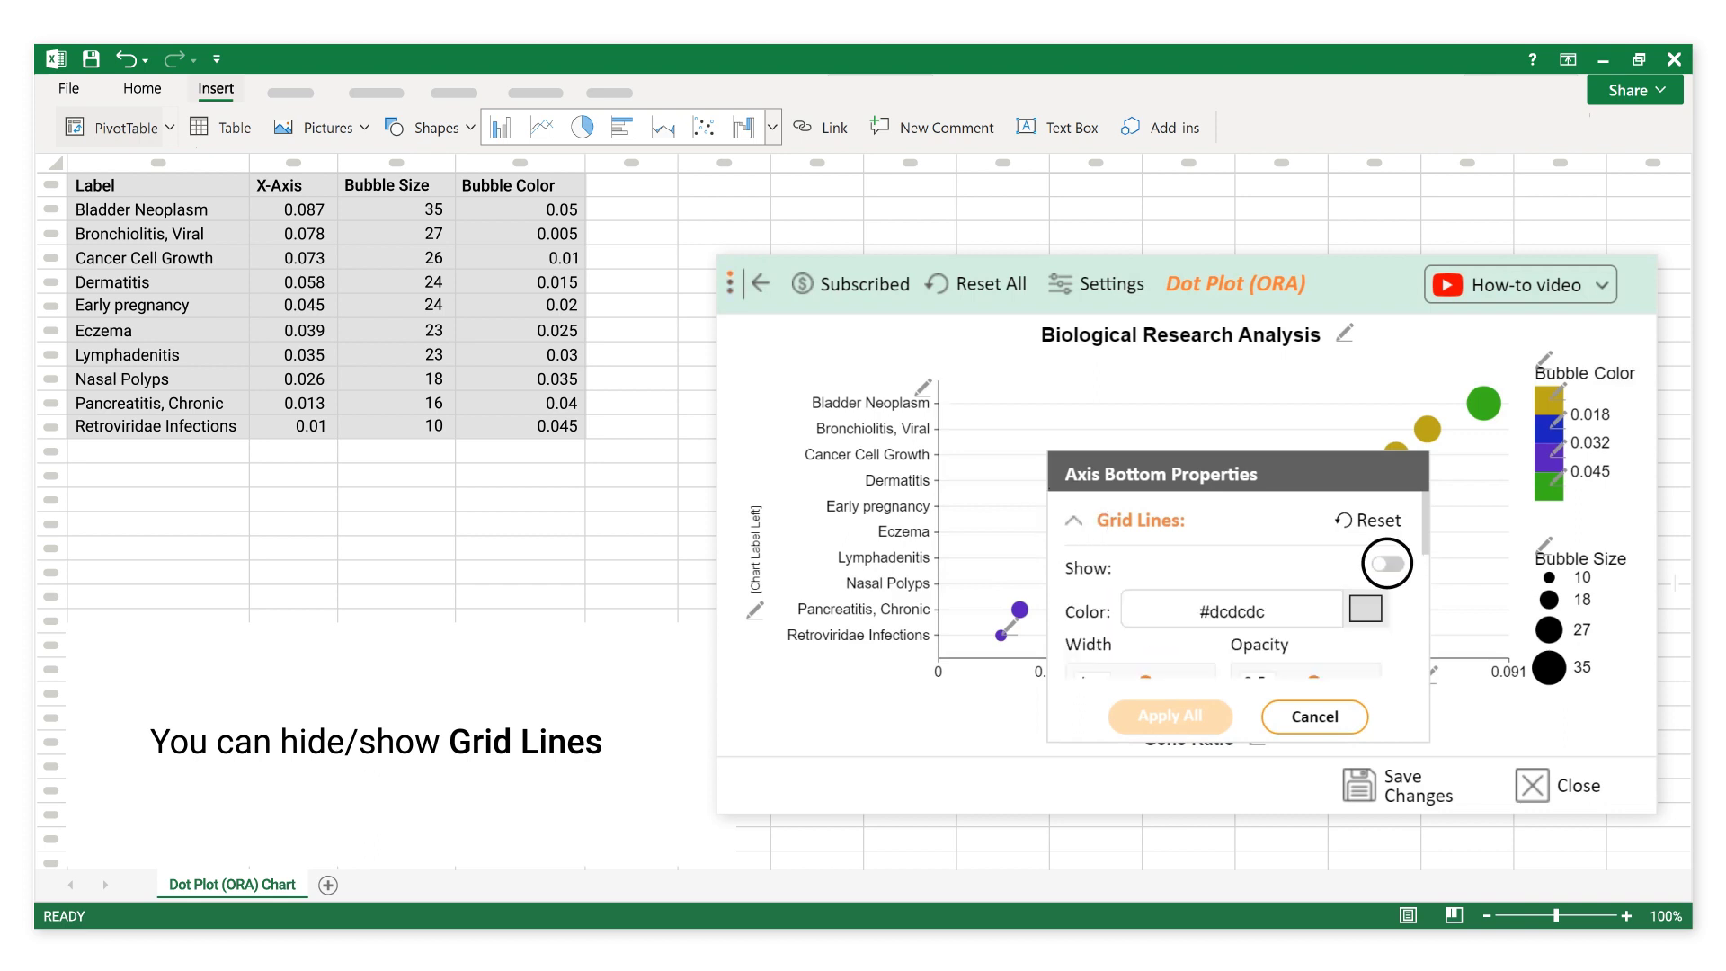
left_click(1387, 564)
left_click(1169, 716)
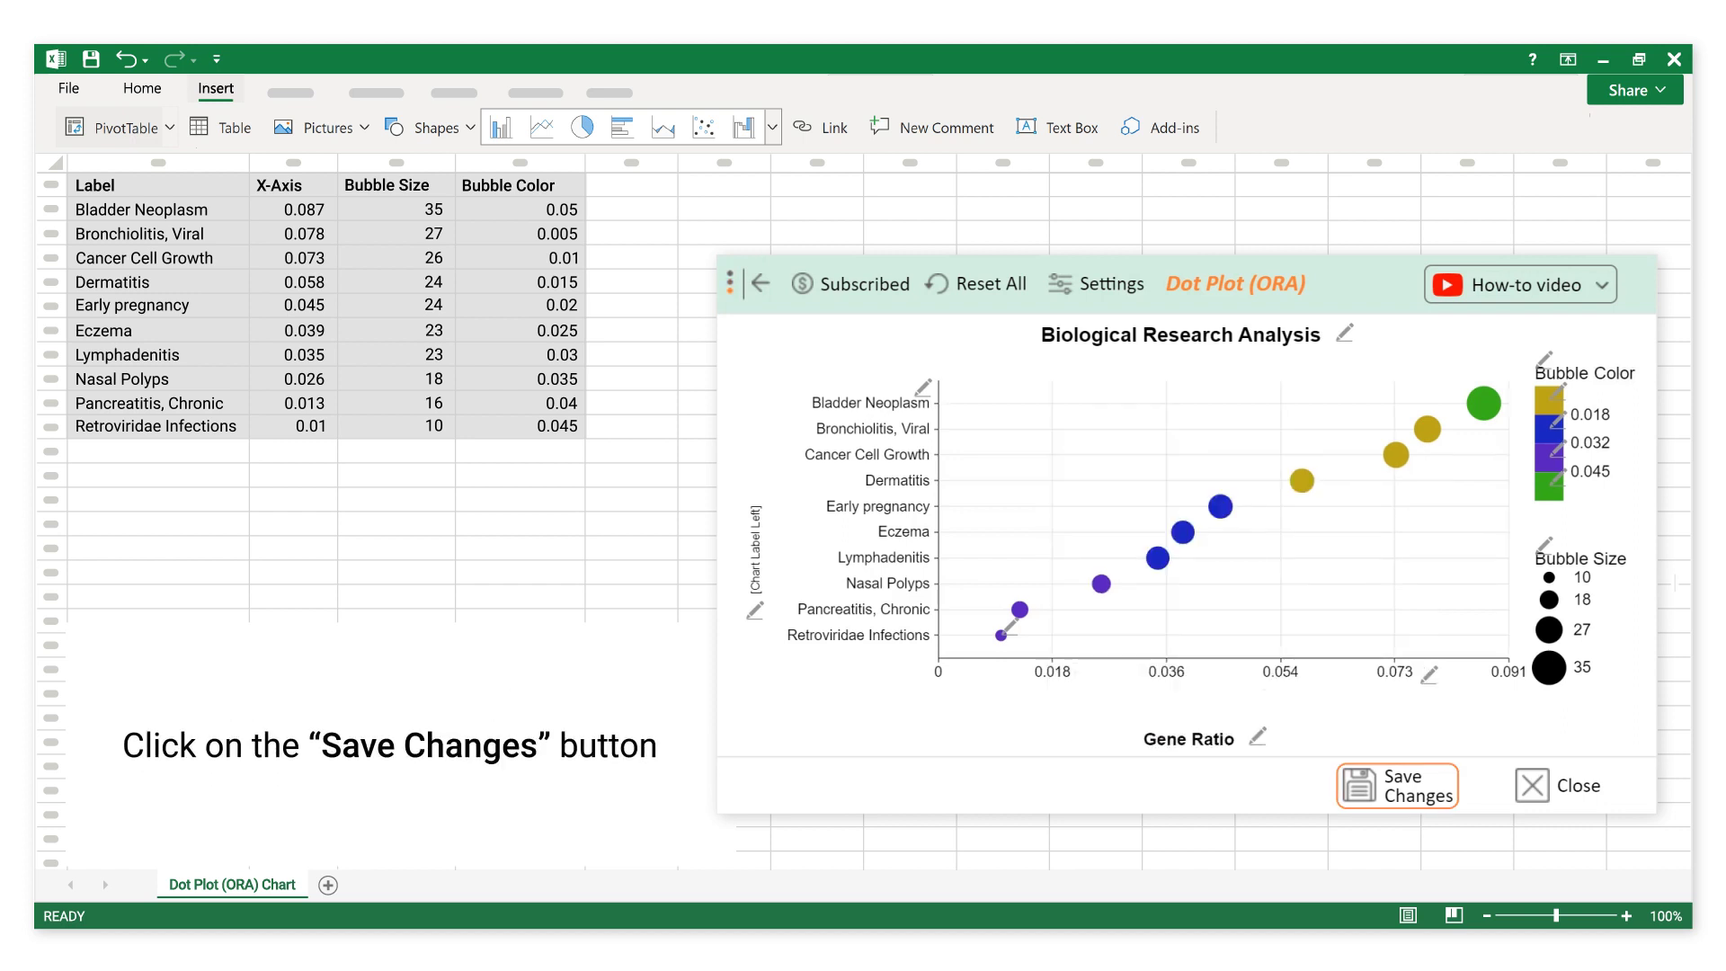
Step: Save the dot plot edits and export the finished chart
left_click(1399, 782)
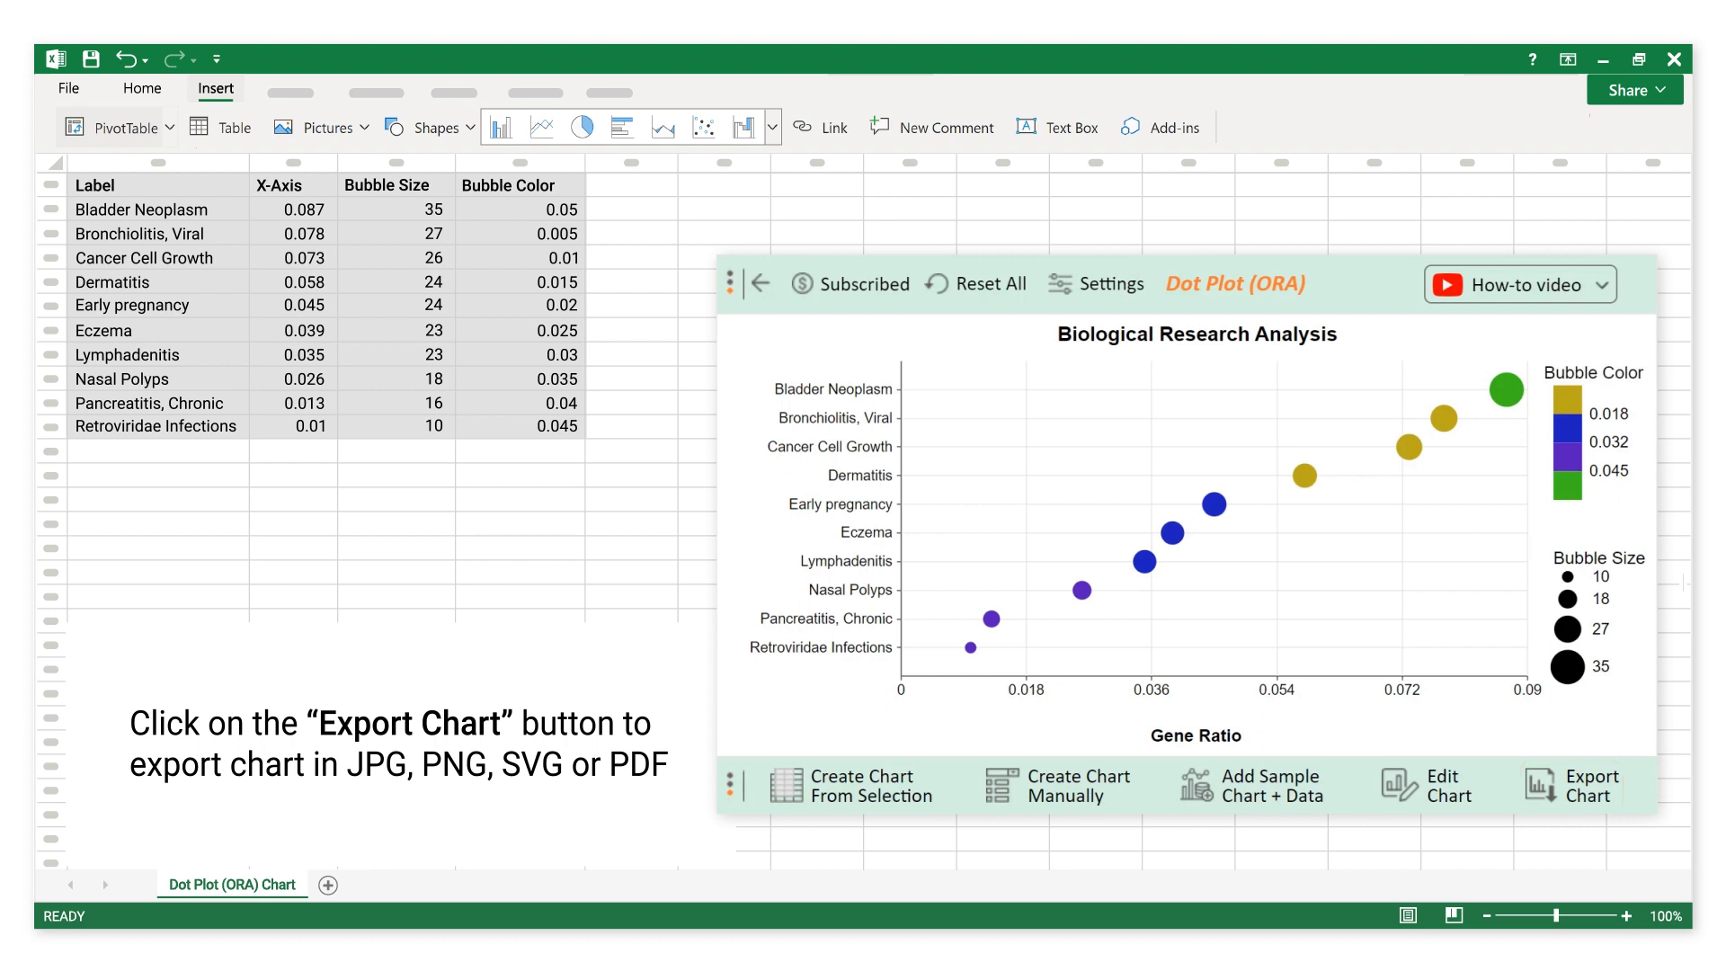
left_click(1589, 785)
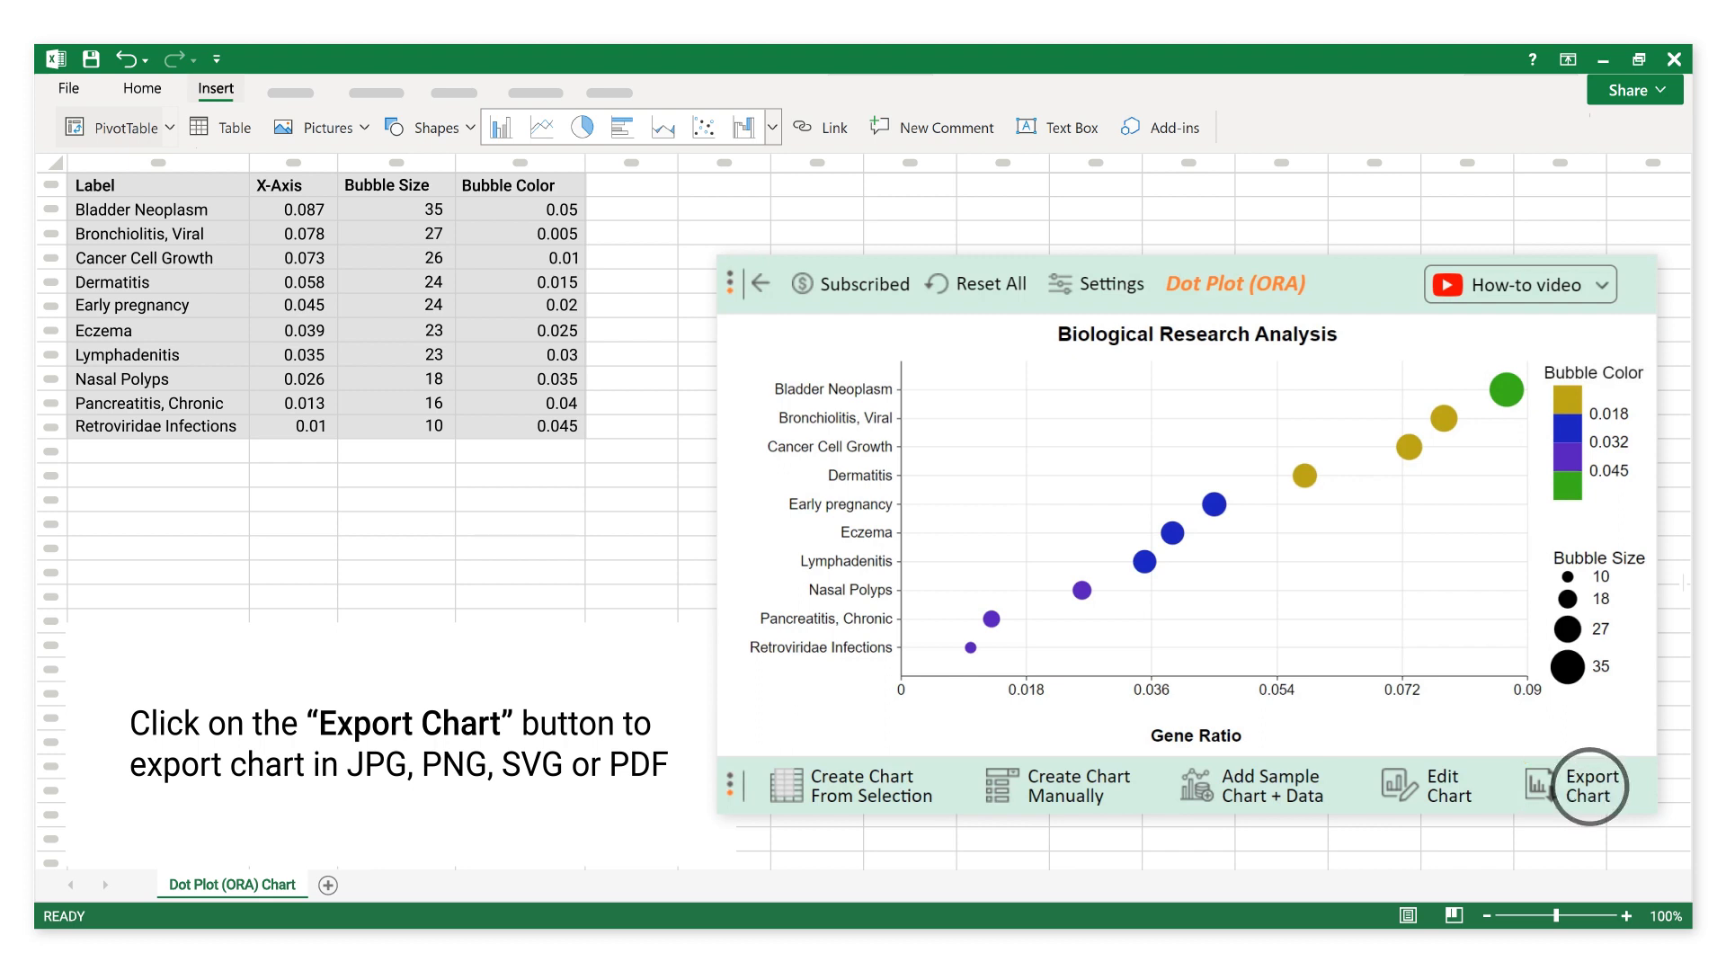